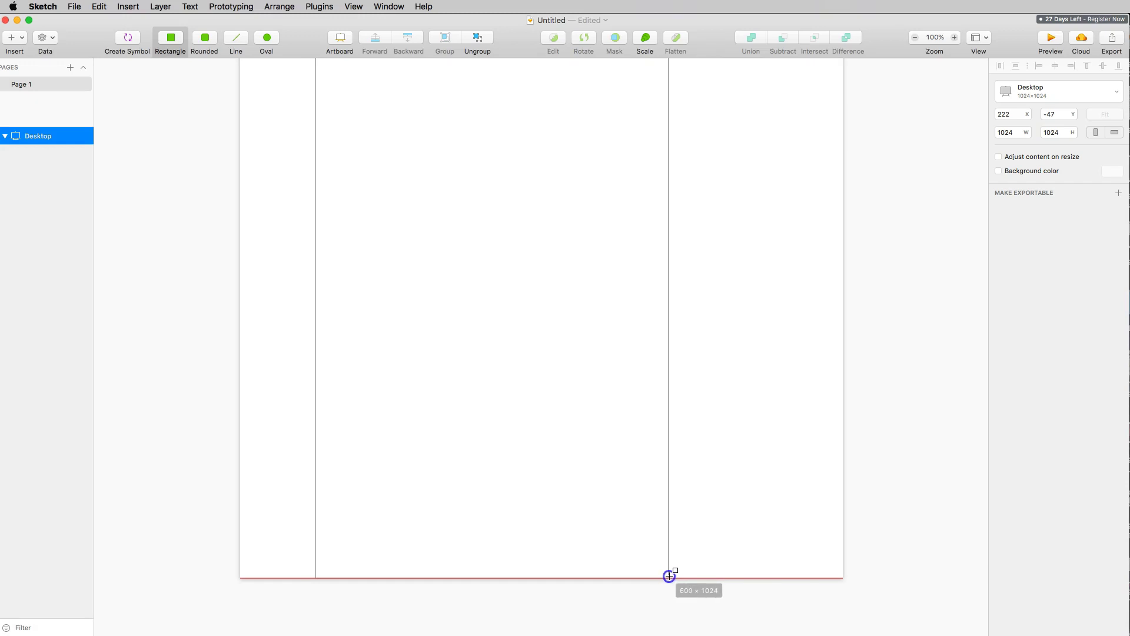
Centre the 600 × 1024 rectangle horizontally on the Desktop artboard
{"action": "scroll", "coordinate": [769, 528], "scroll_direction": "up", "scroll_amount": 2}
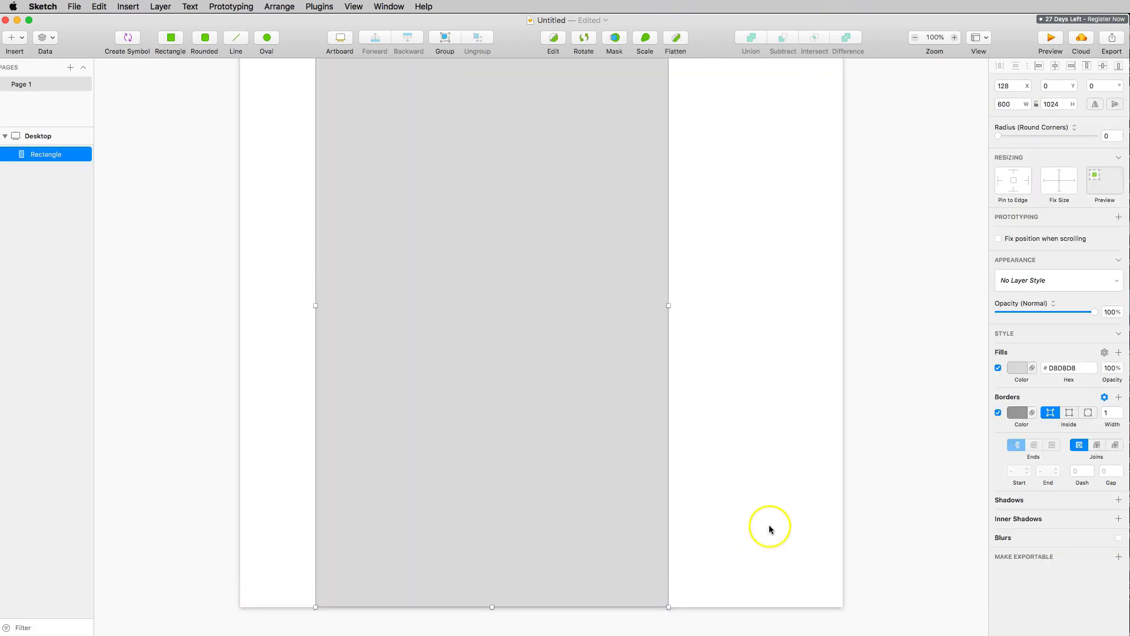
{"action": "scroll", "coordinate": [770, 528], "scroll_direction": "up", "scroll_amount": 4}
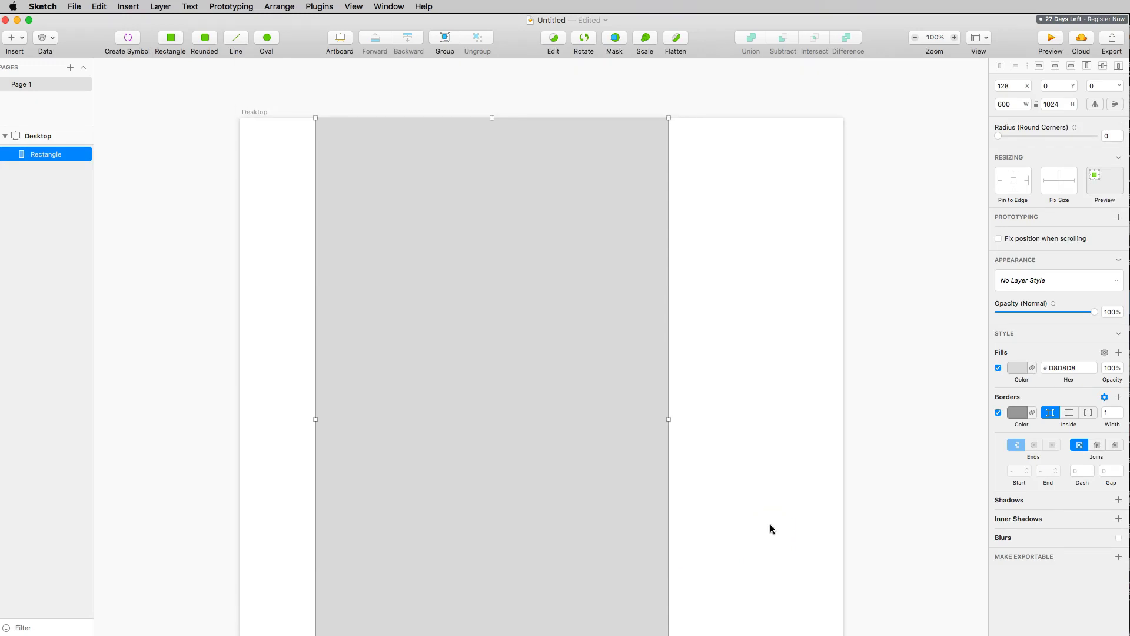
{"action": "left_click", "coordinate": [3, 146]}
{"action": "left_click", "coordinate": [394, 220]}
{"action": "left_click_drag", "start_coordinate": [594, 214], "coordinate": [644, 212]}
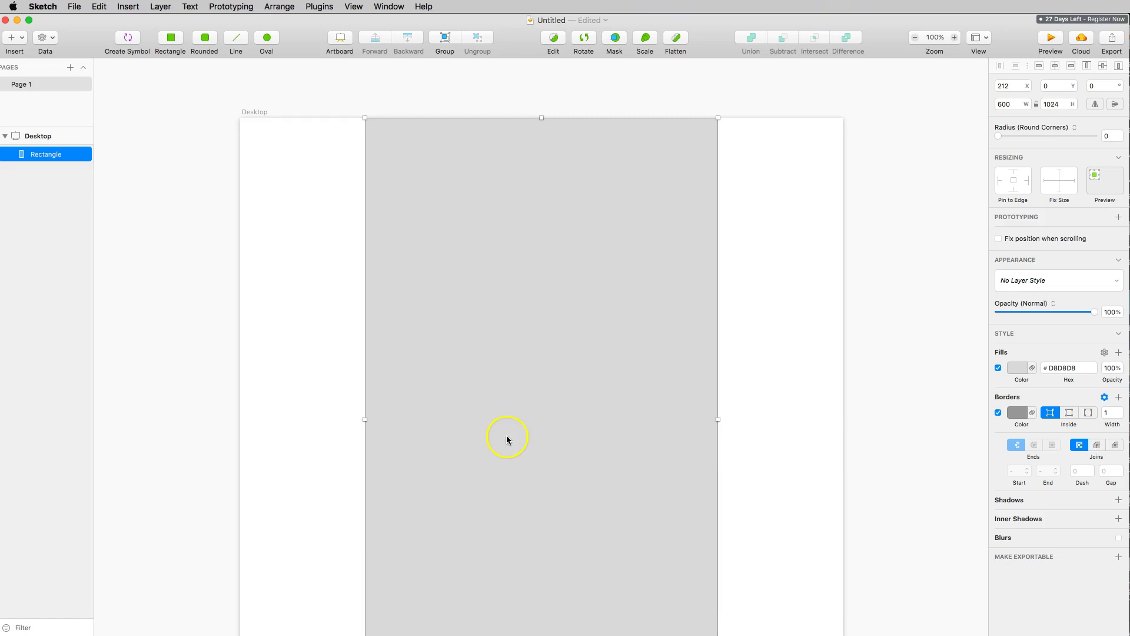
{"action": "scroll", "coordinate": [598, 376], "scroll_direction": "down", "scroll_amount": 5}
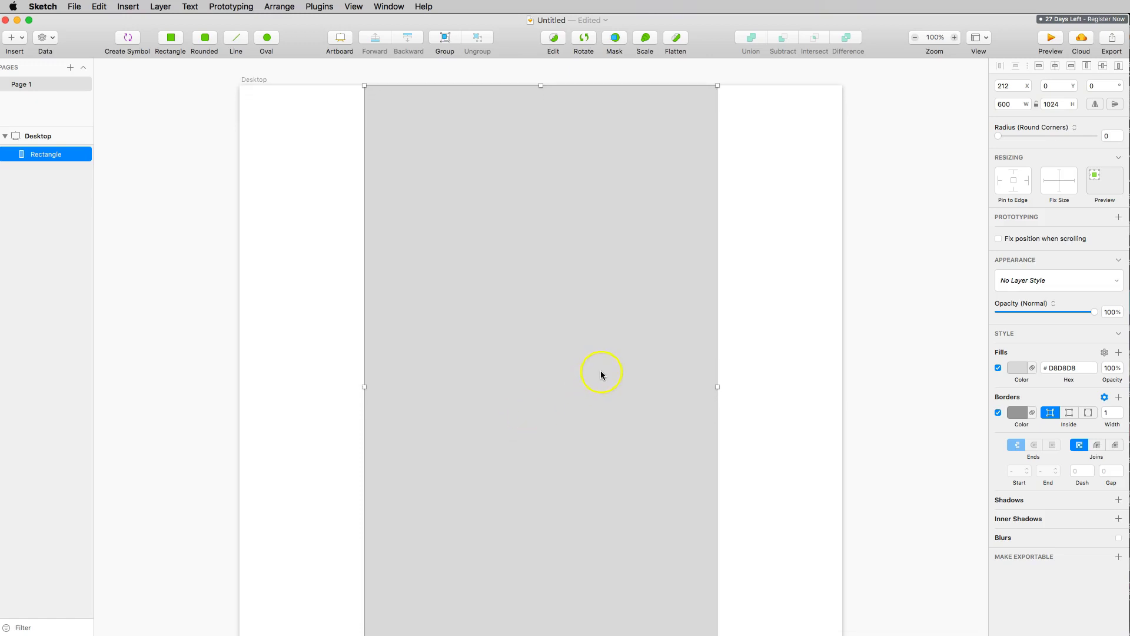
{"action": "scroll", "coordinate": [602, 374], "scroll_direction": "down", "scroll_amount": 3}
{"action": "scroll", "coordinate": [602, 374], "scroll_direction": "up", "scroll_amount": 6}
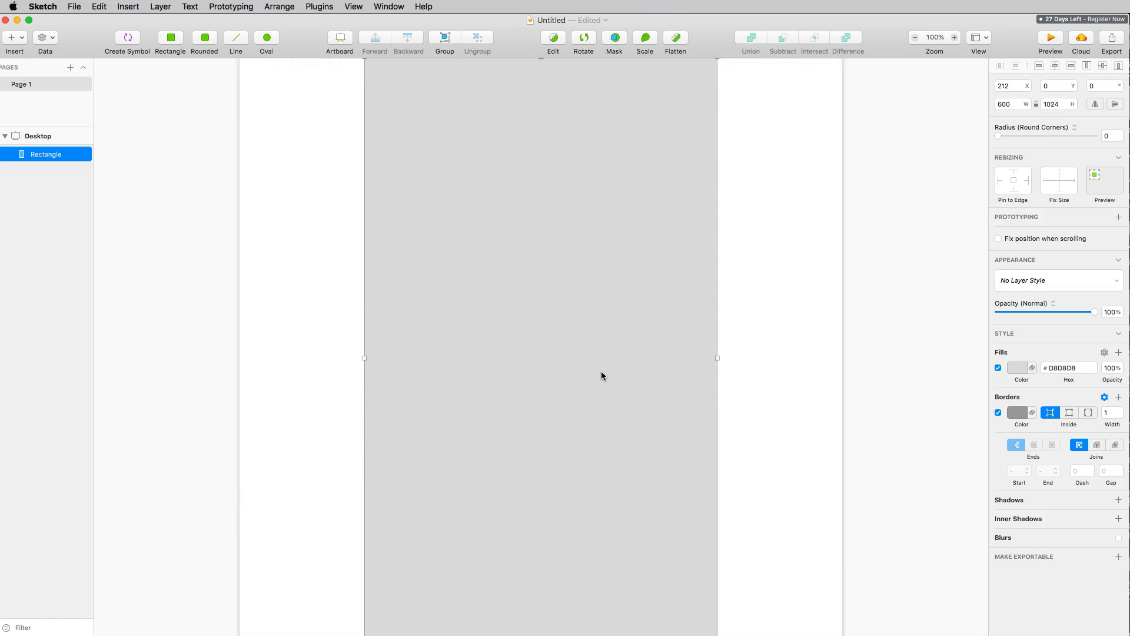
{"action": "scroll", "coordinate": [601, 374], "scroll_direction": "down", "scroll_amount": 3}
Switch to Chrome and review the purple.com home page's branding and layout, from the hero banner to the customer reviews
{"action": "left_click", "coordinate": [636, 388]}
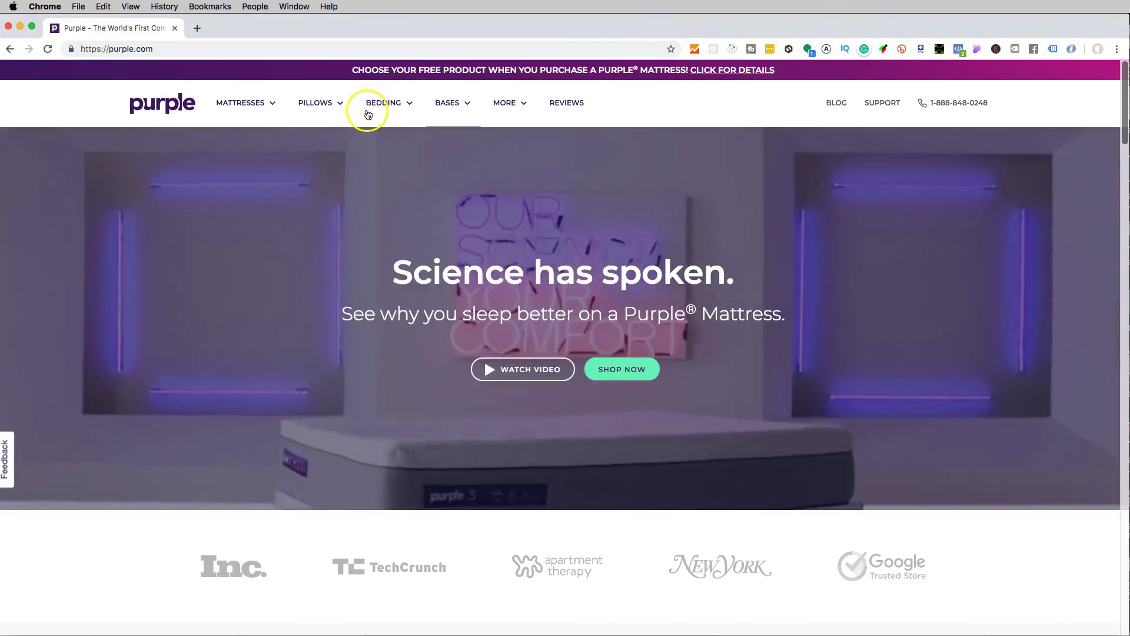
{"action": "scroll", "coordinate": [942, 103], "scroll_direction": "down", "scroll_amount": 2}
{"action": "scroll", "coordinate": [971, 97], "scroll_direction": "up", "scroll_amount": 2}
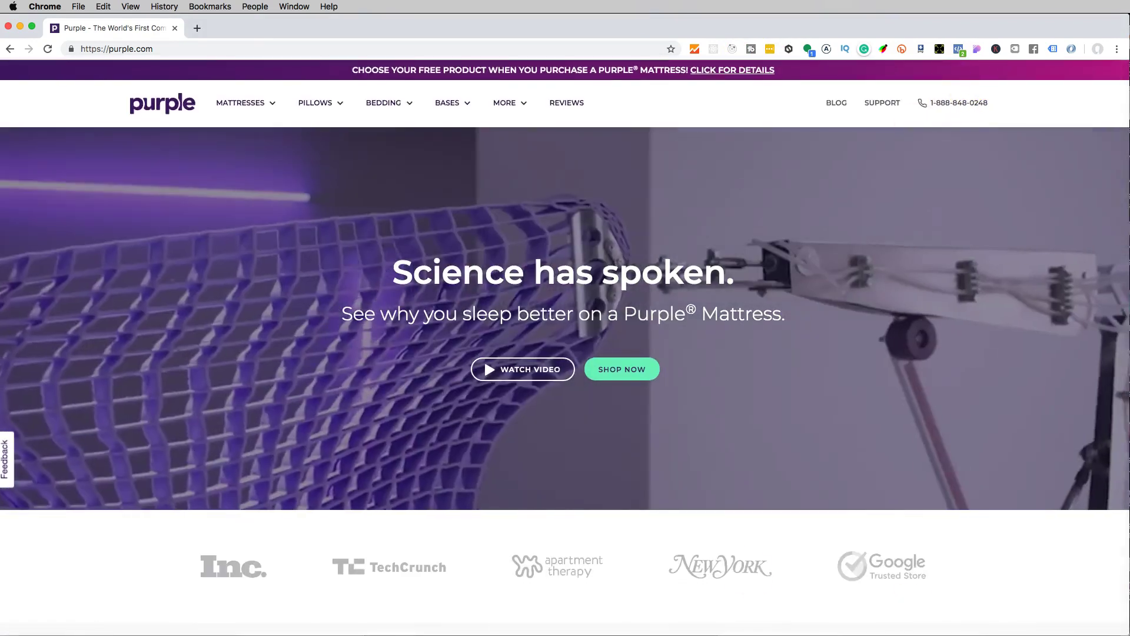
{"action": "scroll", "coordinate": [911, 432], "scroll_direction": "down", "scroll_amount": 2}
{"action": "scroll", "coordinate": [911, 432], "scroll_direction": "down", "scroll_amount": 2}
{"action": "scroll", "coordinate": [911, 432], "scroll_direction": "up", "scroll_amount": 4}
{"action": "scroll", "coordinate": [910, 432], "scroll_direction": "down", "scroll_amount": 10}
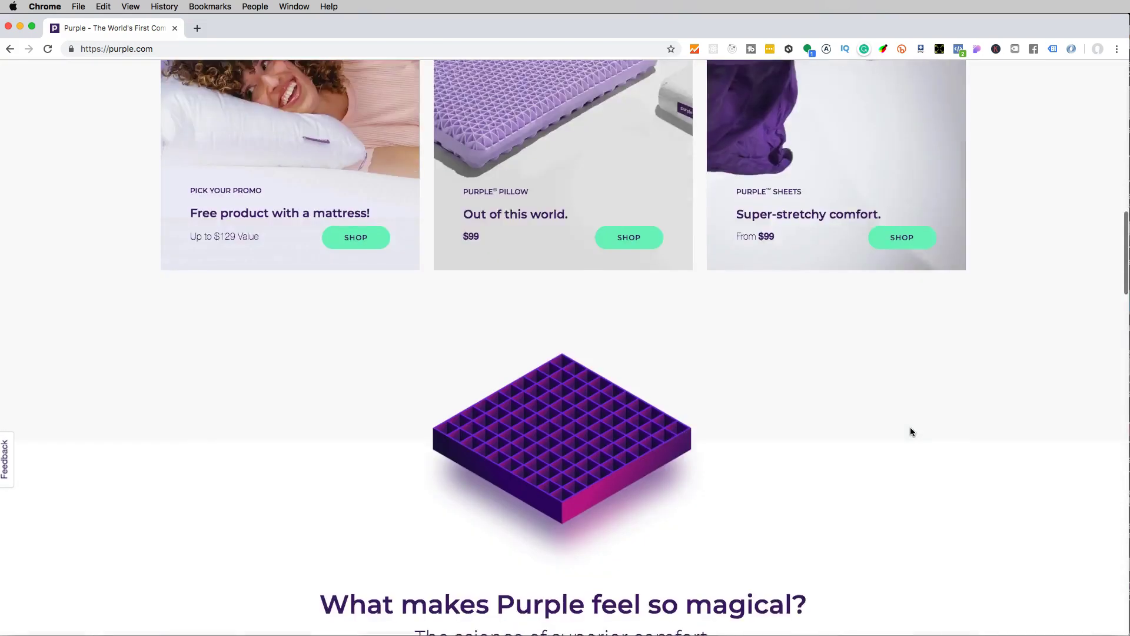
{"action": "scroll", "coordinate": [890, 450], "scroll_direction": "down", "scroll_amount": 20}
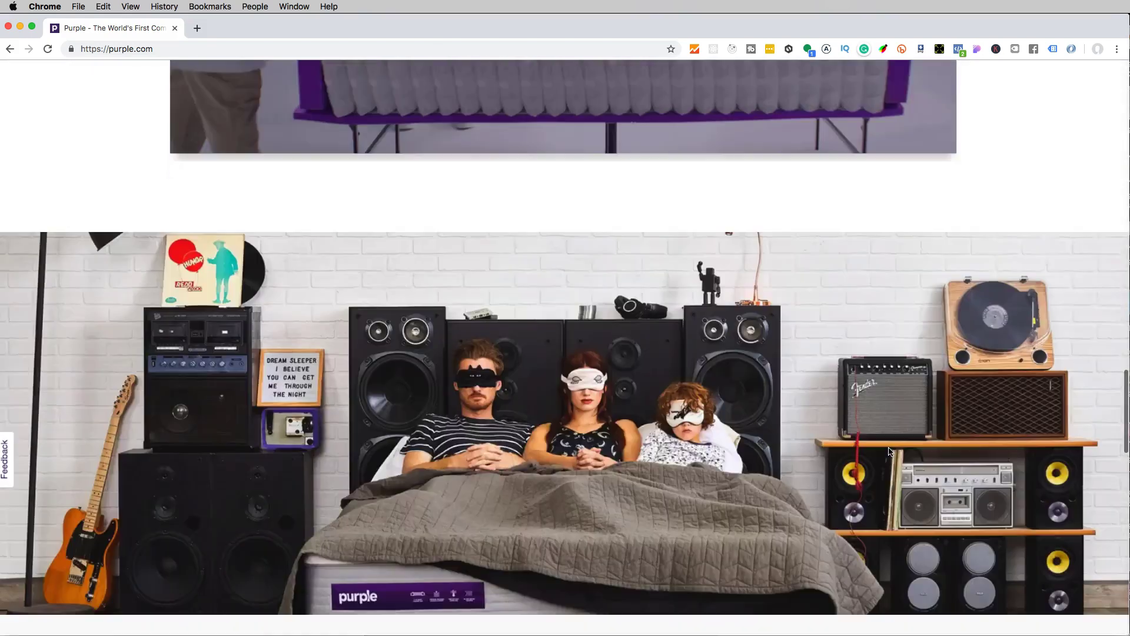
{"action": "scroll", "coordinate": [889, 452], "scroll_direction": "down", "scroll_amount": 5}
{"action": "scroll", "coordinate": [889, 452], "scroll_direction": "up", "scroll_amount": 15}
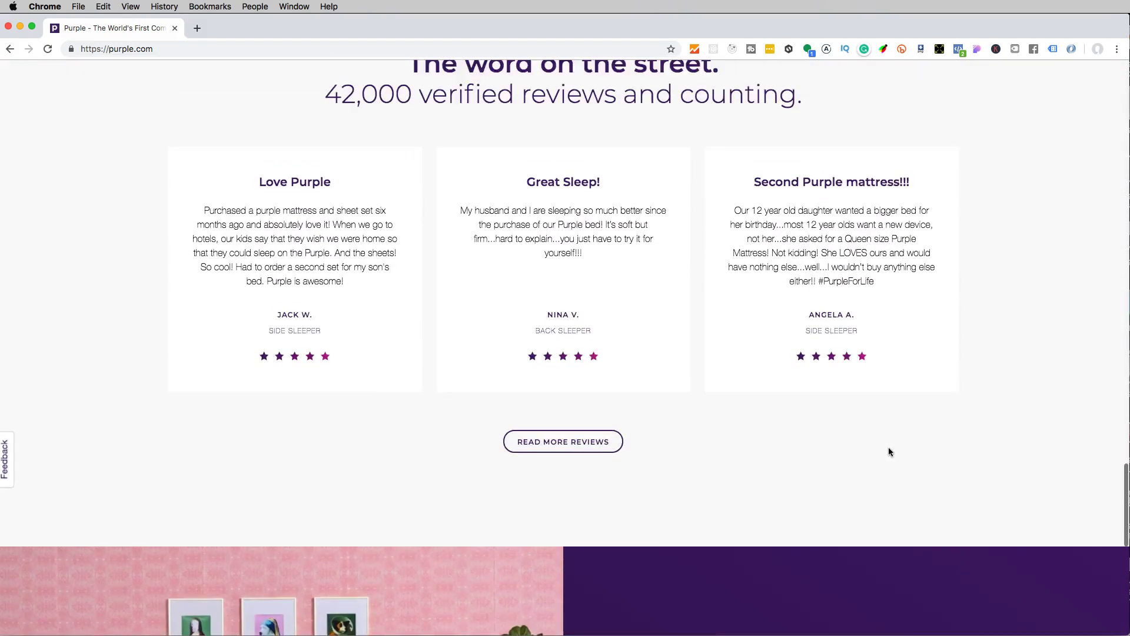
{"action": "scroll", "coordinate": [889, 451], "scroll_direction": "up", "scroll_amount": 10}
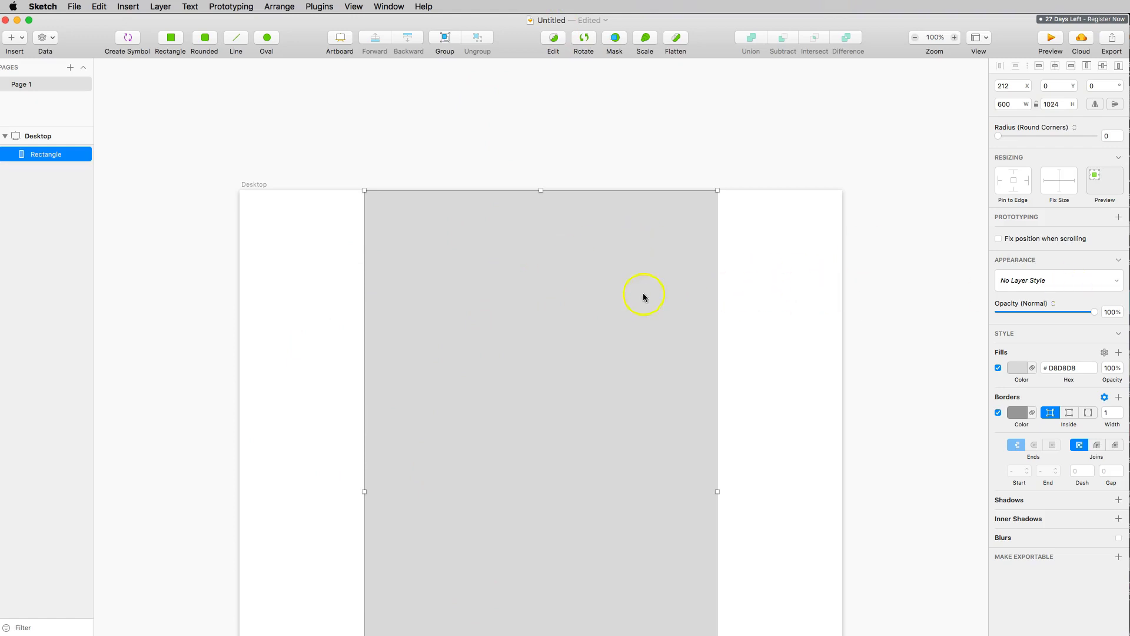
Draw a header rectangle about 600 × 91 across the full width of the grey rectangle, flush with its top edge
{"action": "left_click", "coordinate": [701, 187]}
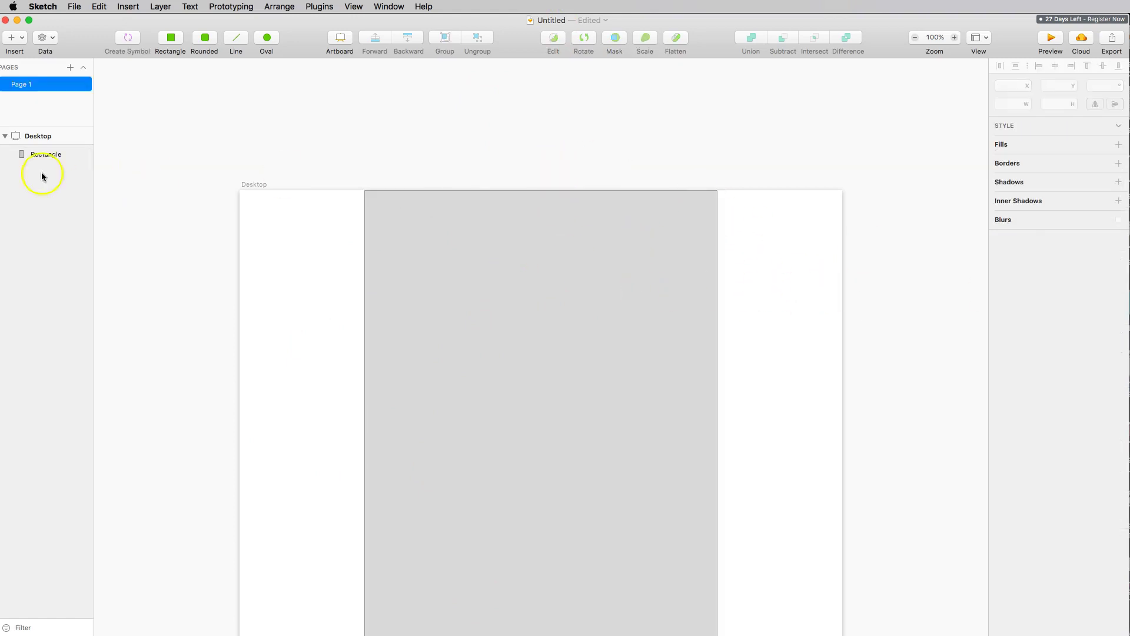
{"action": "left_click", "coordinate": [170, 41]}
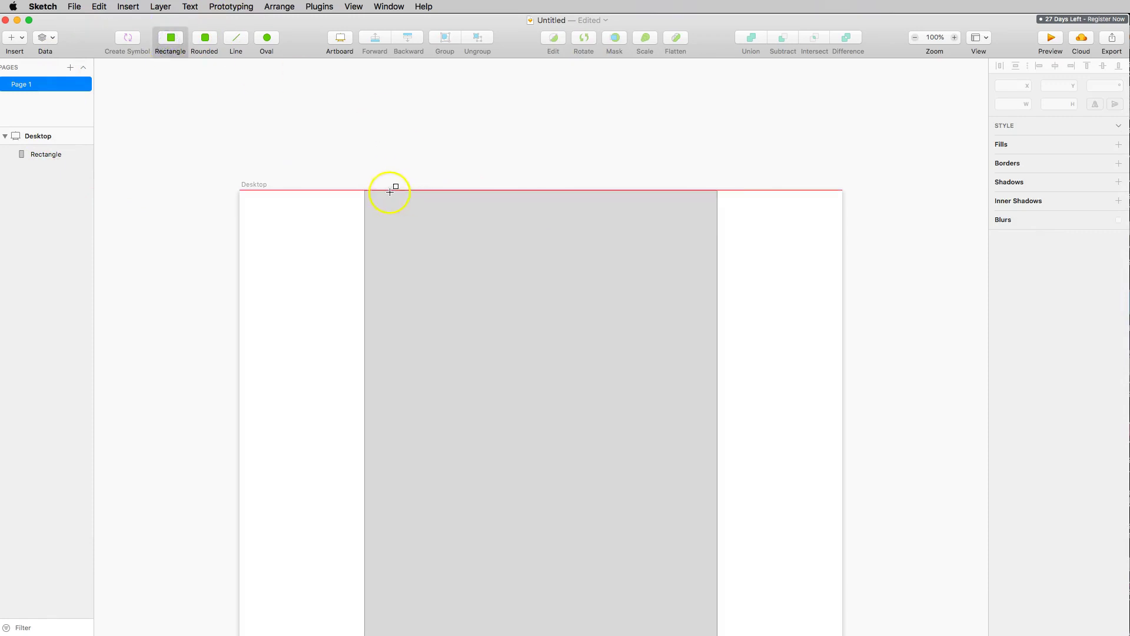
{"action": "left_click_drag", "start_coordinate": [365, 190], "coordinate": [716, 244]}
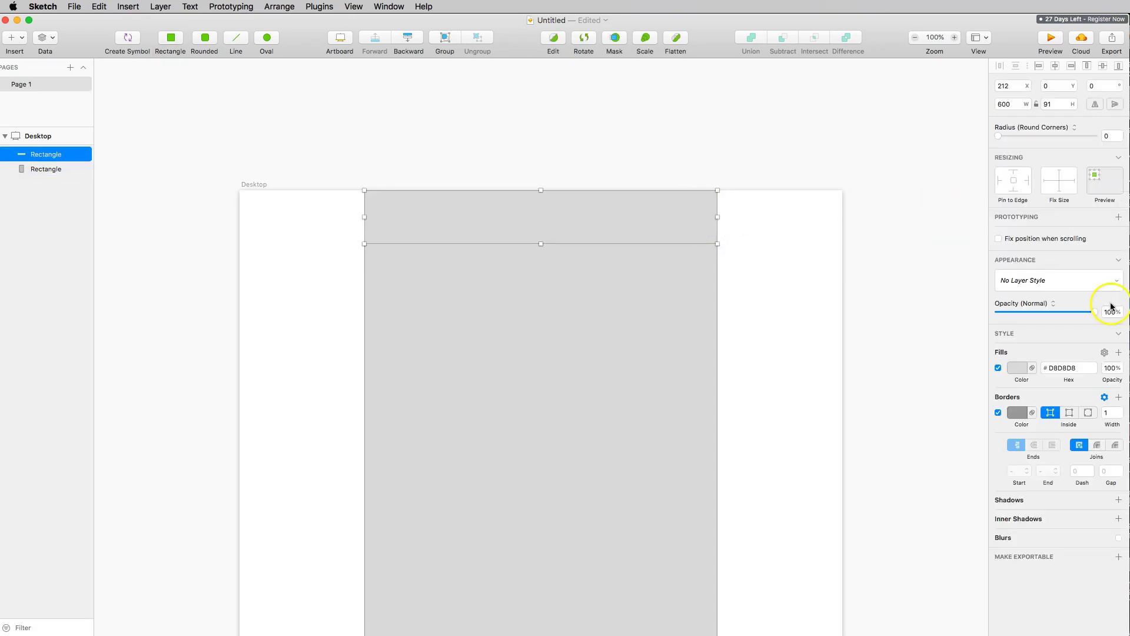
Change the header rectangle's fill to vivid purple, 900AFF
{"action": "left_click", "coordinate": [1022, 370]}
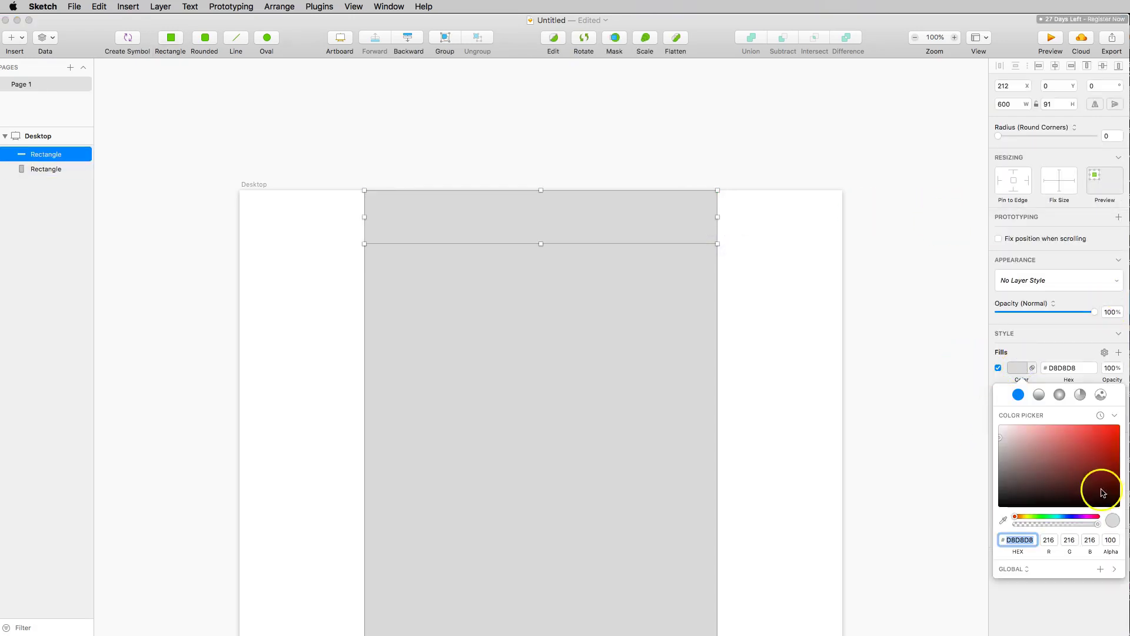
{"action": "left_click", "coordinate": [1077, 517]}
{"action": "left_click_drag", "start_coordinate": [1077, 519], "coordinate": [1079, 519]}
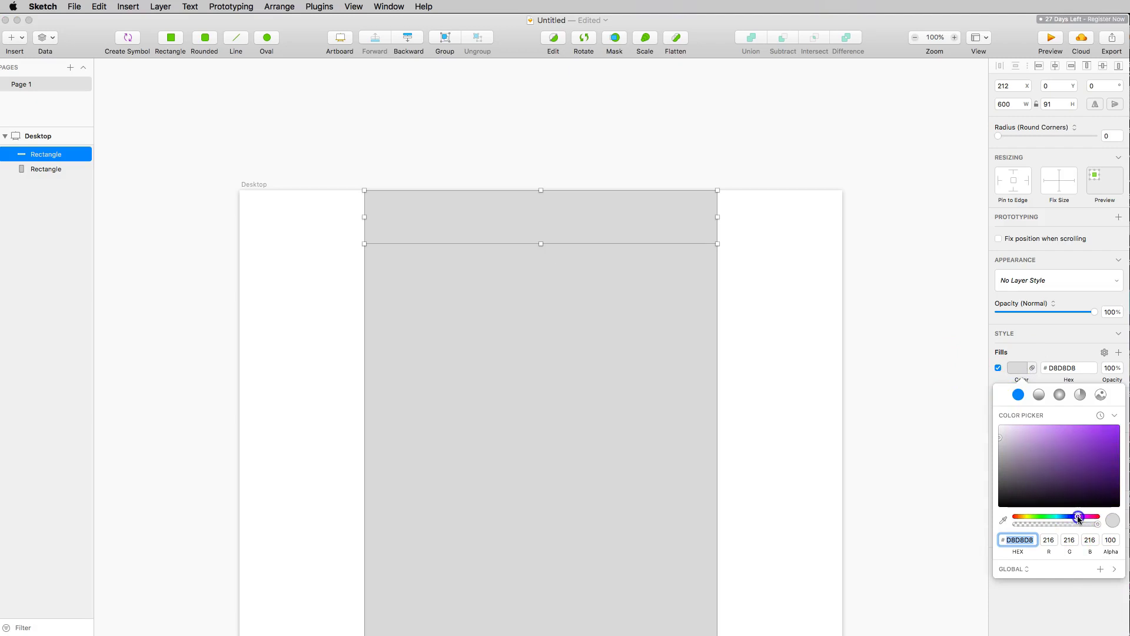
{"action": "left_click_drag", "start_coordinate": [1078, 436], "coordinate": [1118, 425]}
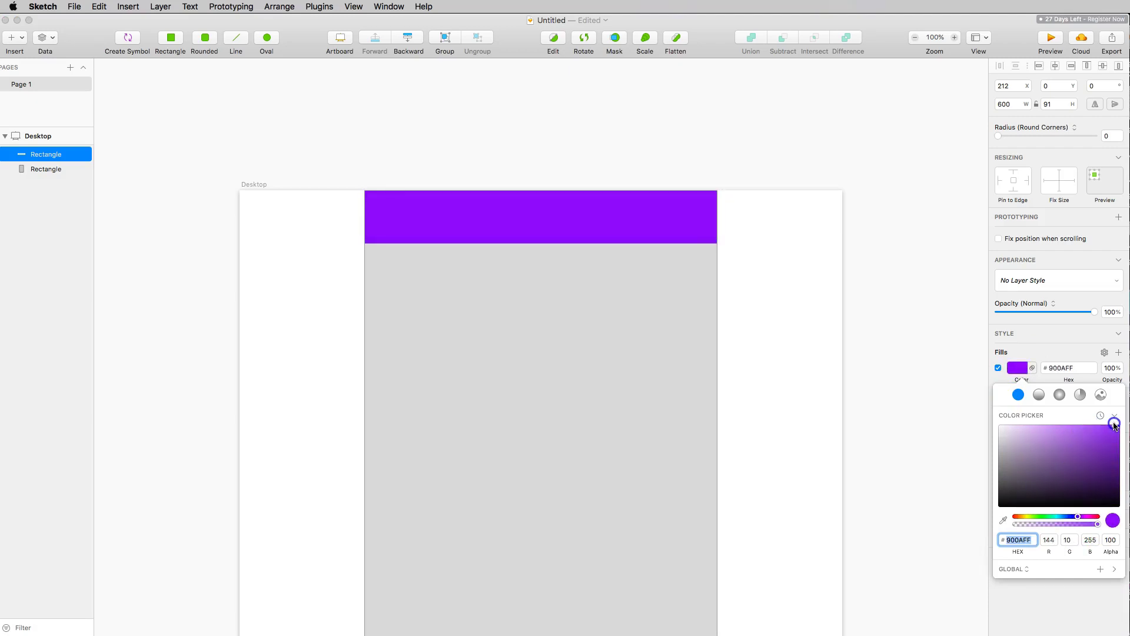
{"action": "left_click", "coordinate": [818, 336]}
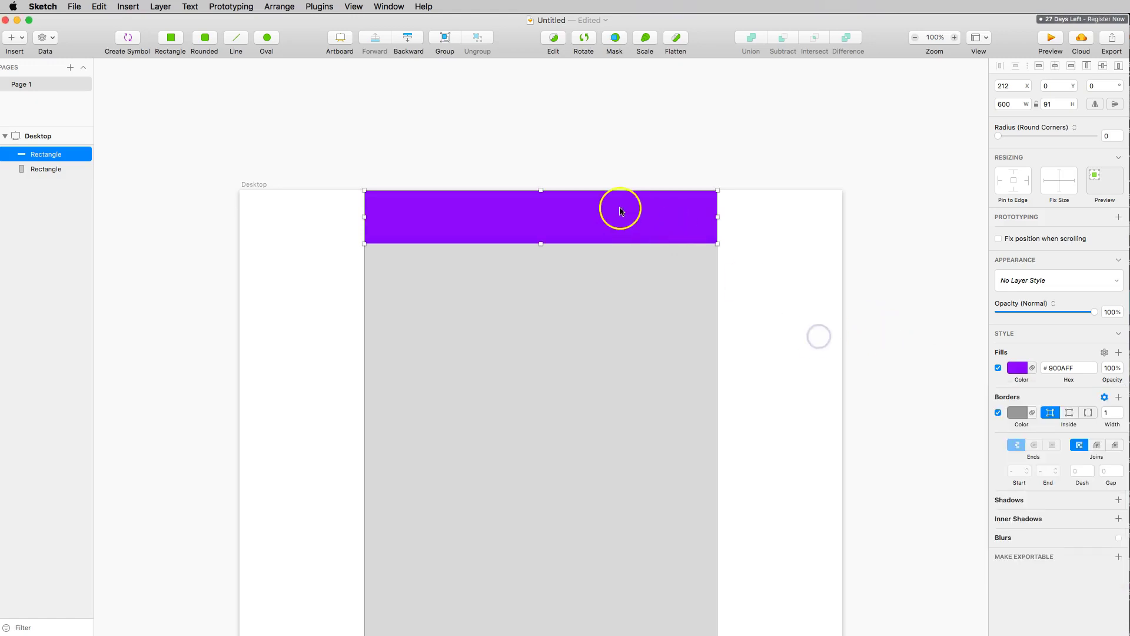
Add a text layer reading "PURPLE" in the middle of the purple header
{"action": "left_click", "coordinate": [583, 229]}
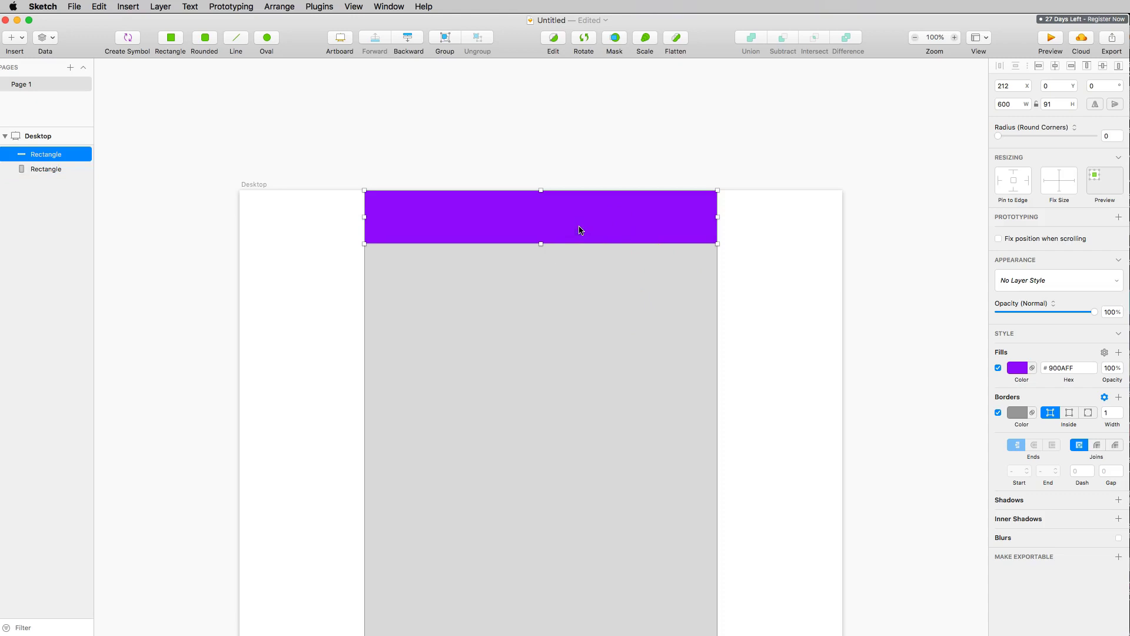
{"action": "key", "text": "t"}
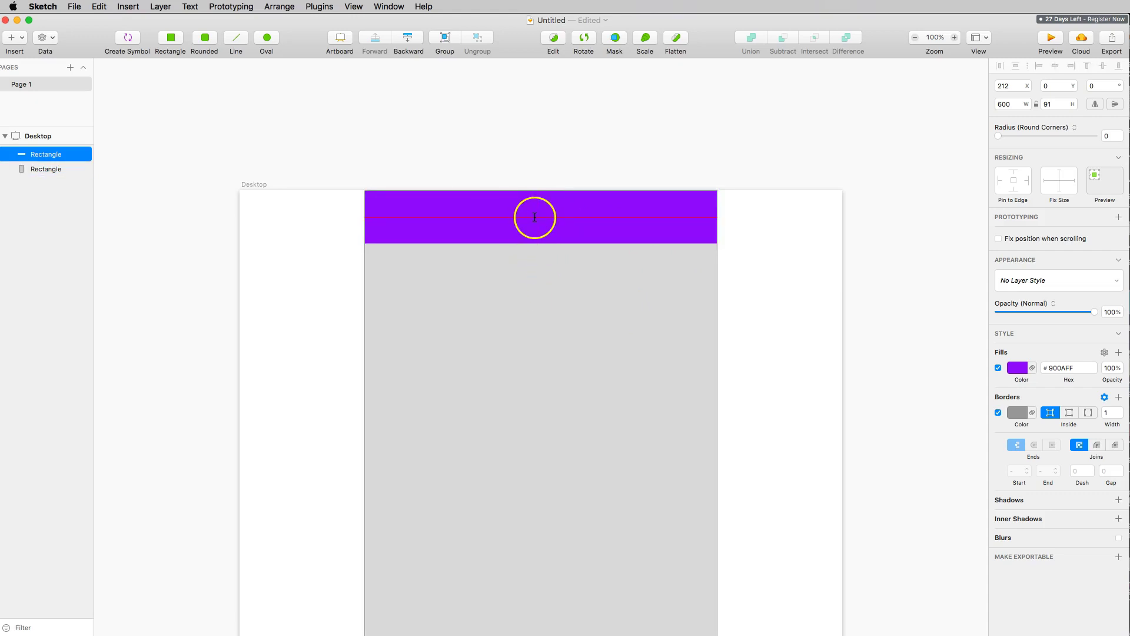
{"action": "left_click", "coordinate": [515, 219]}
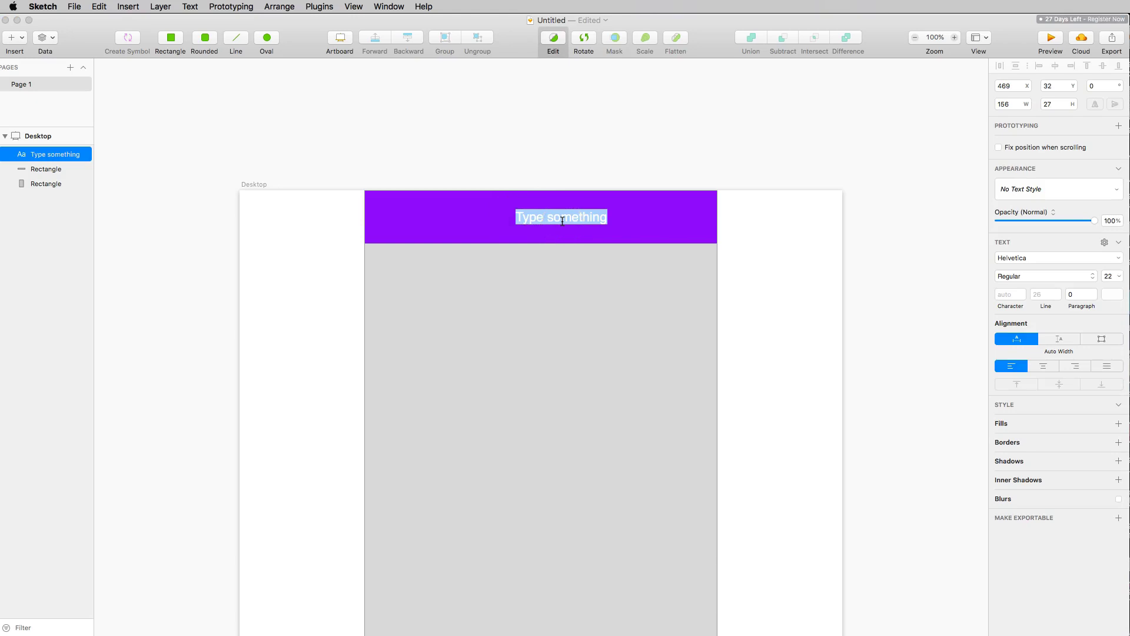
{"action": "type", "text": "PURPLE"}
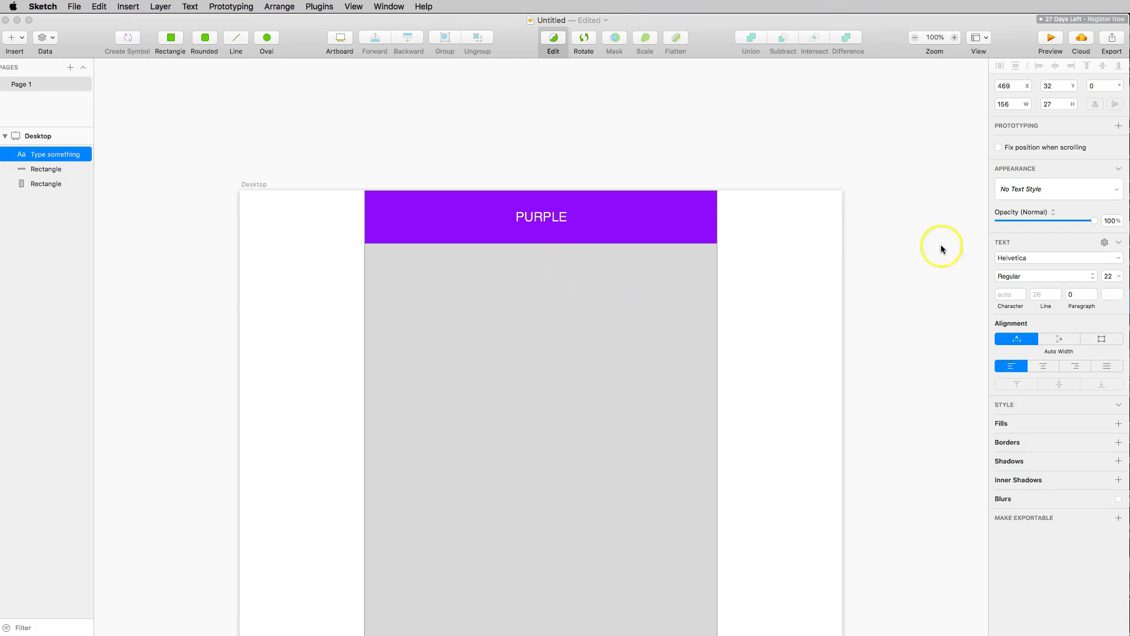
{"action": "left_click", "coordinate": [658, 96]}
Set the header text's Helvetica weight to Bold and nudge the text back to the header's centre
{"action": "left_click", "coordinate": [559, 218]}
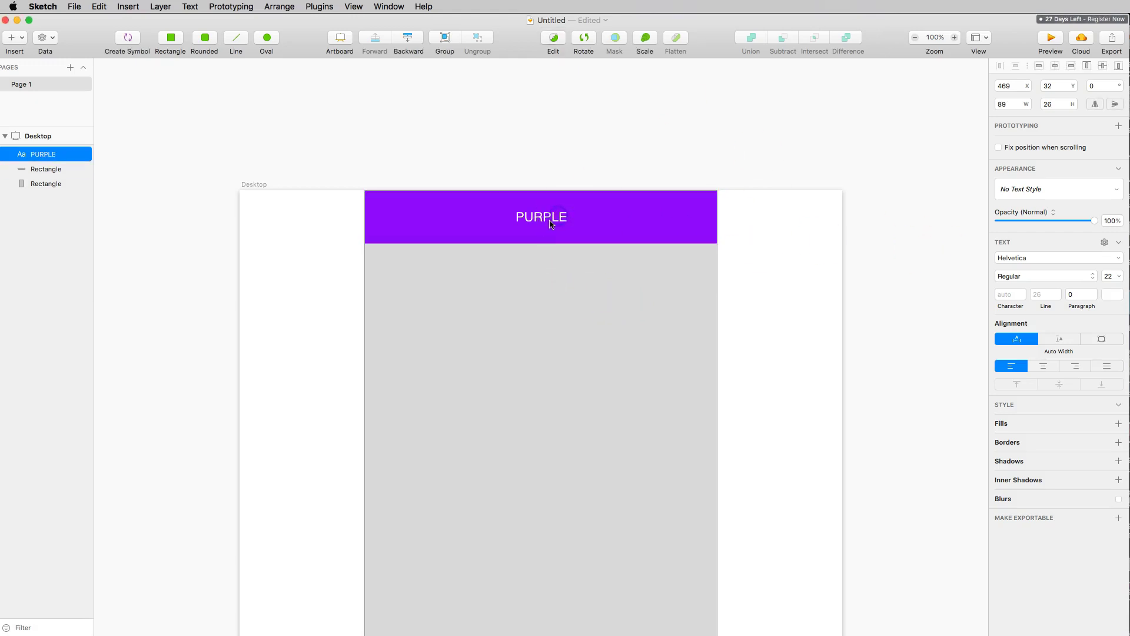
{"action": "double_click", "coordinate": [551, 223]}
{"action": "left_click", "coordinate": [497, 245]}
{"action": "left_click", "coordinate": [539, 216]}
{"action": "left_click", "coordinate": [1066, 280]}
{"action": "left_click", "coordinate": [1042, 317]}
{"action": "left_click_drag", "start_coordinate": [542, 215], "coordinate": [542, 215]}
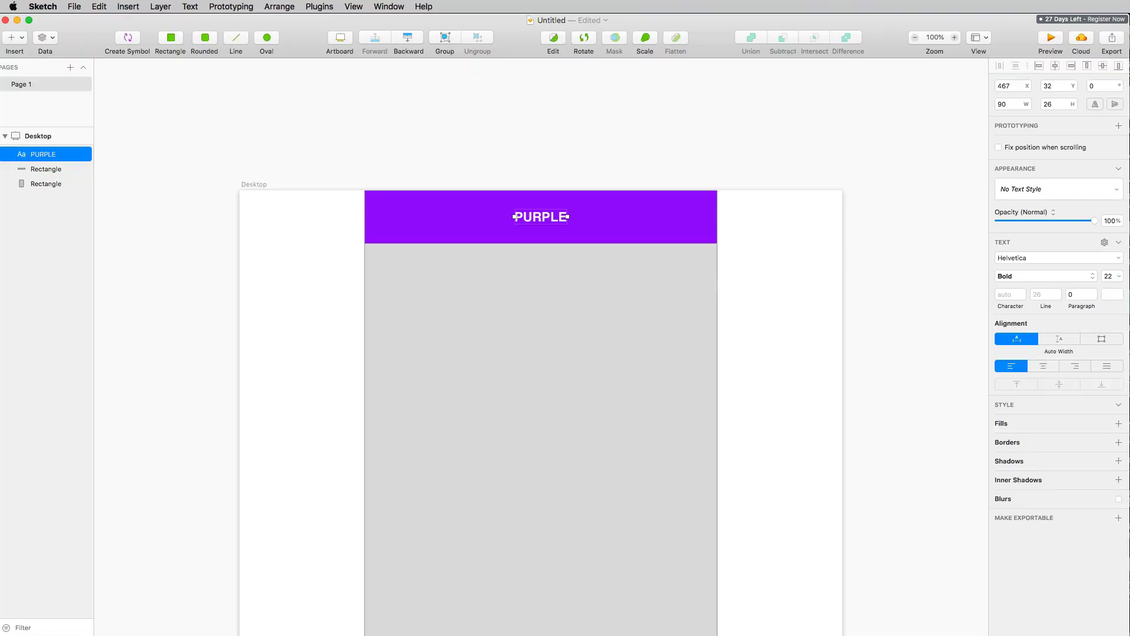
Replace the header text with lowercase "purple" and deselect it
{"action": "double_click", "coordinate": [535, 217]}
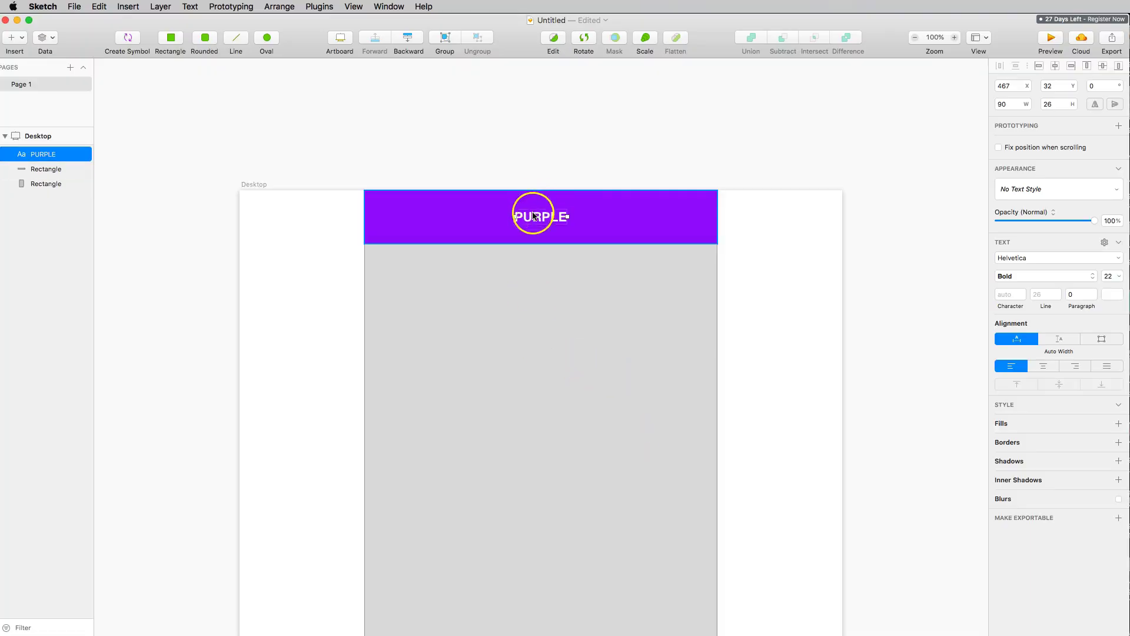
{"action": "double_click", "coordinate": [534, 217]}
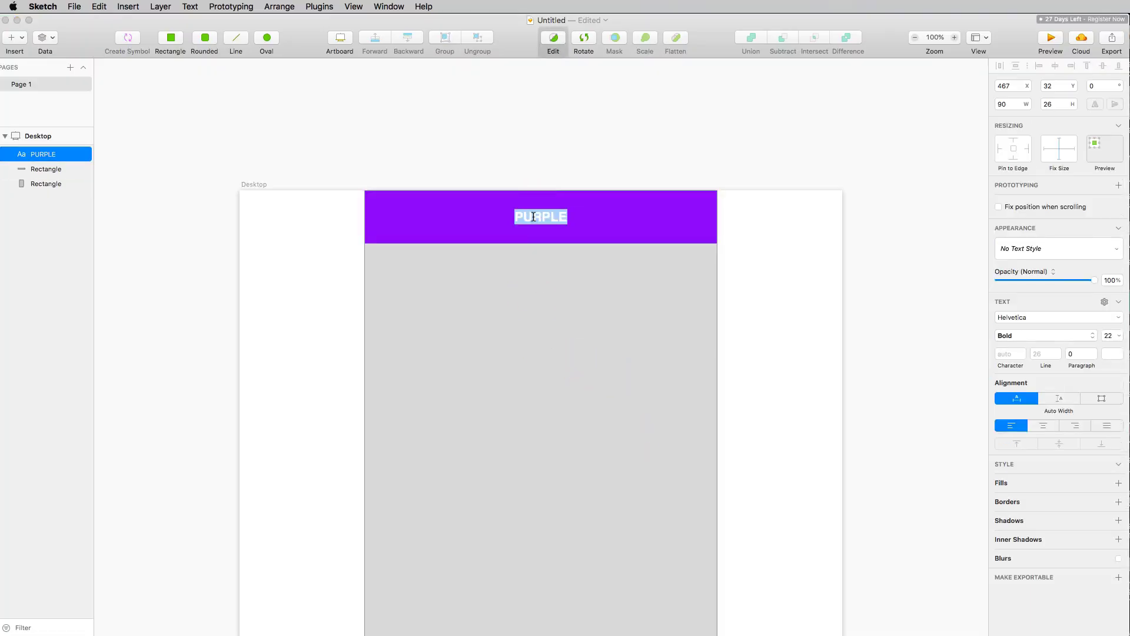
{"action": "type", "text": "pu"}
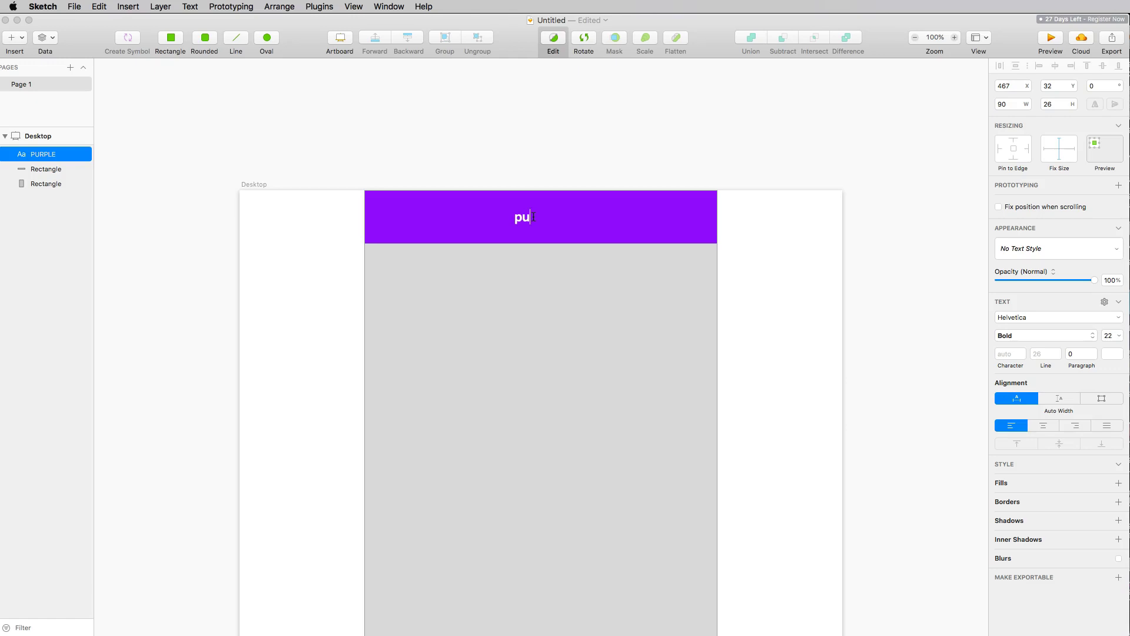
{"action": "type", "text": "rple"}
{"action": "left_click", "coordinate": [579, 150]}
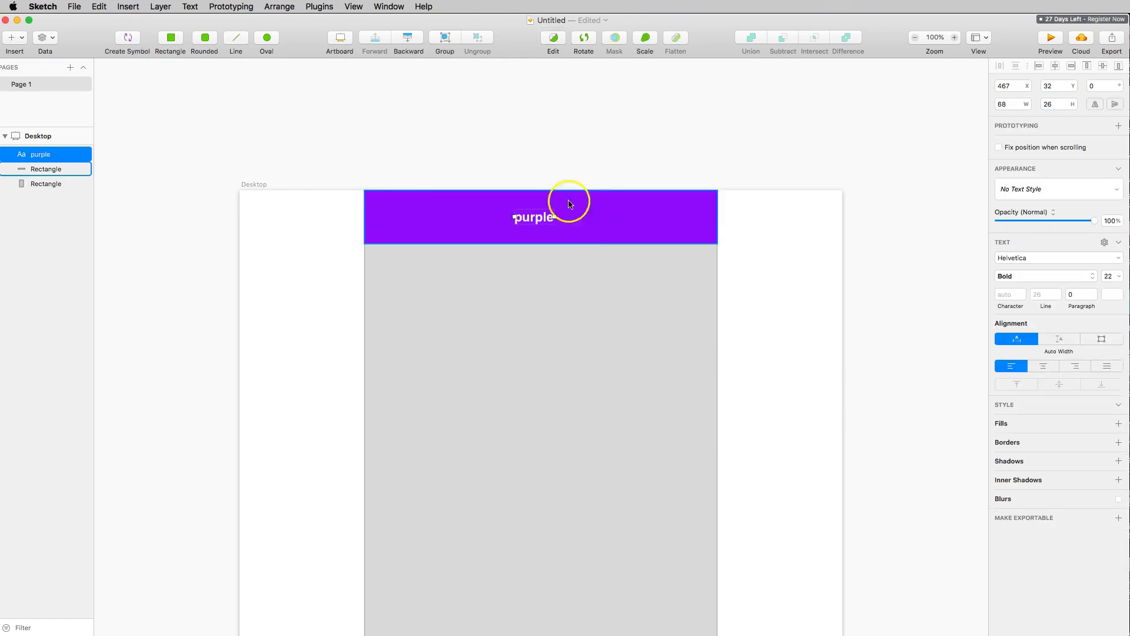
{"action": "left_click", "coordinate": [560, 158]}
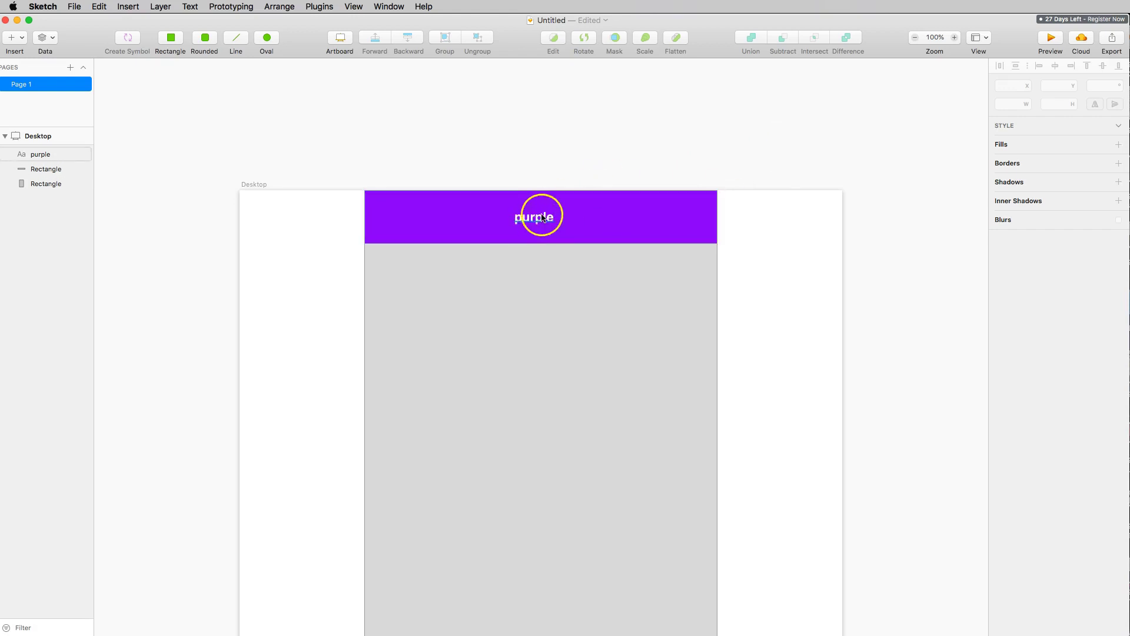
Align the "purple" text with the header rectangle, centring it both vertically and horizontally
{"action": "left_click", "coordinate": [546, 220]}
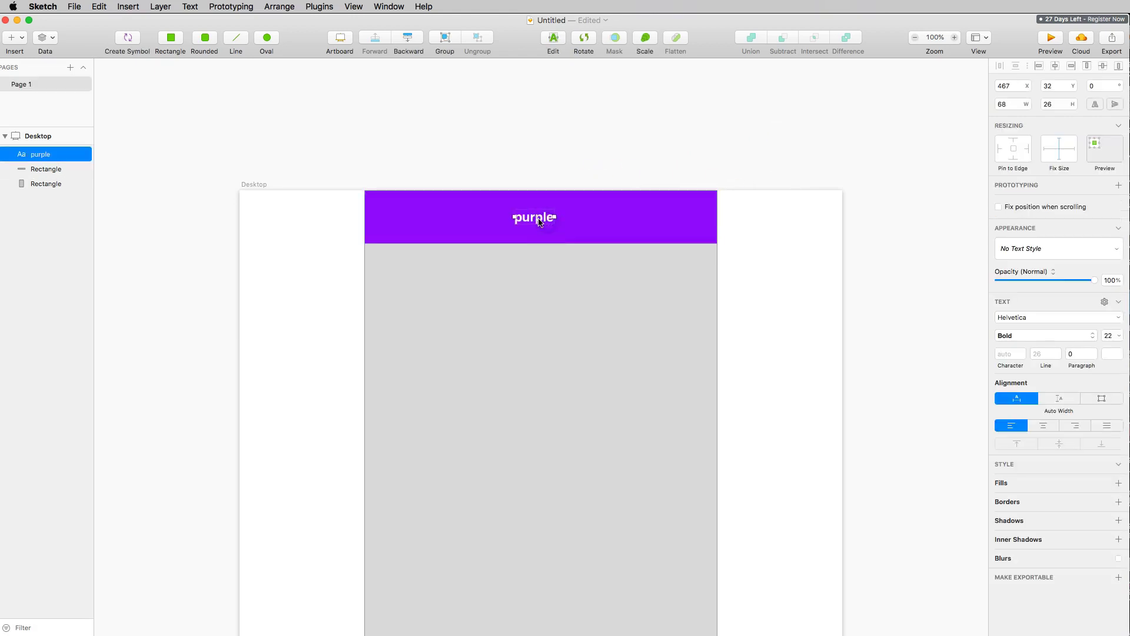
{"action": "left_click", "coordinate": [635, 219], "text": "shift"}
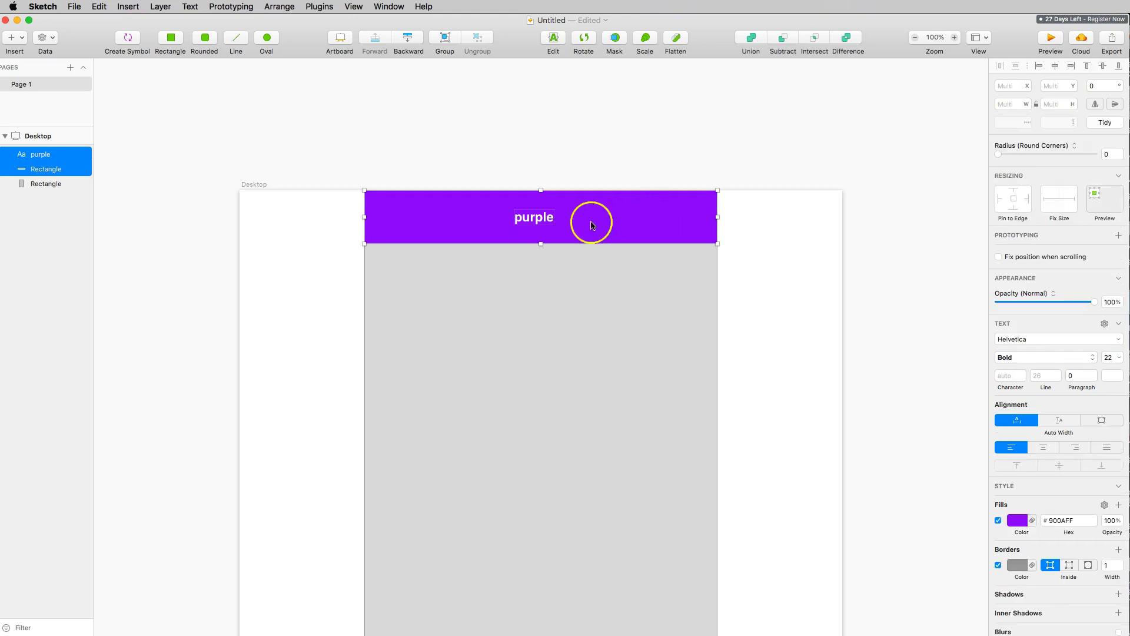
{"action": "left_click", "coordinate": [1103, 66]}
{"action": "left_click", "coordinate": [1055, 66]}
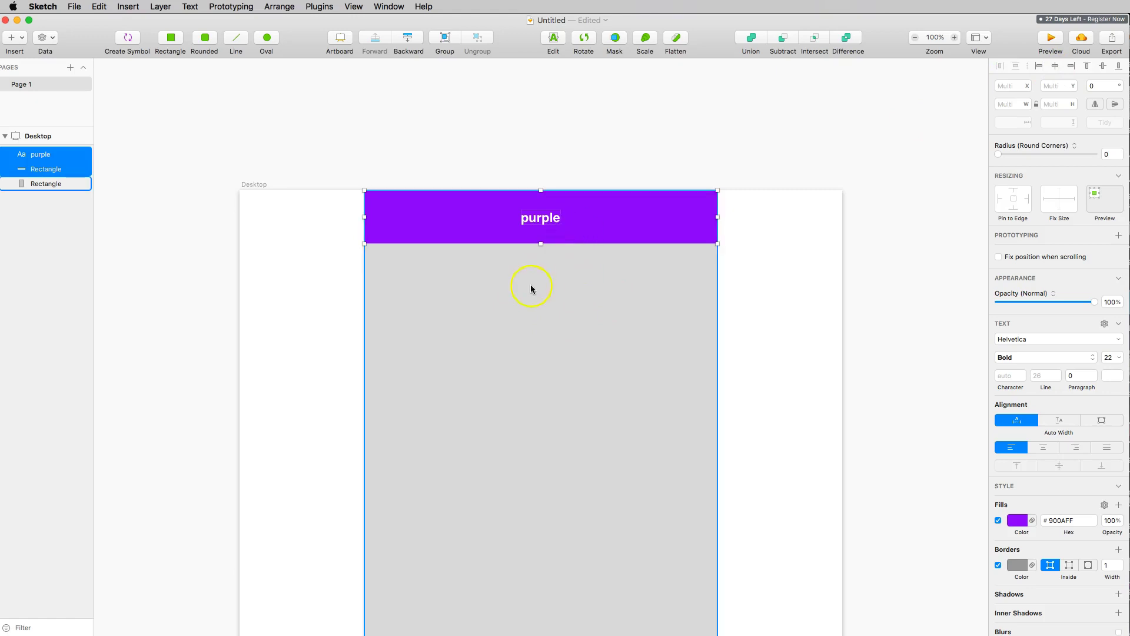
Draw a rectangle about 600 × 70 px directly beneath the purple header, spanning the header's full width
{"action": "left_click", "coordinate": [566, 283]}
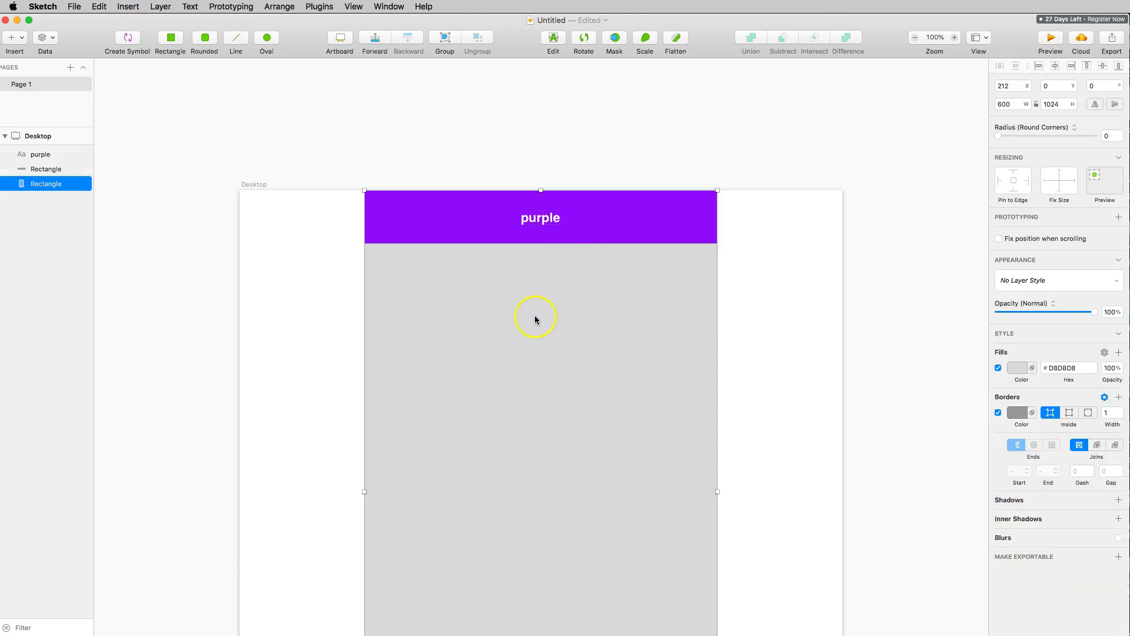
{"action": "scroll", "coordinate": [558, 263], "scroll_direction": "down", "scroll_amount": 2}
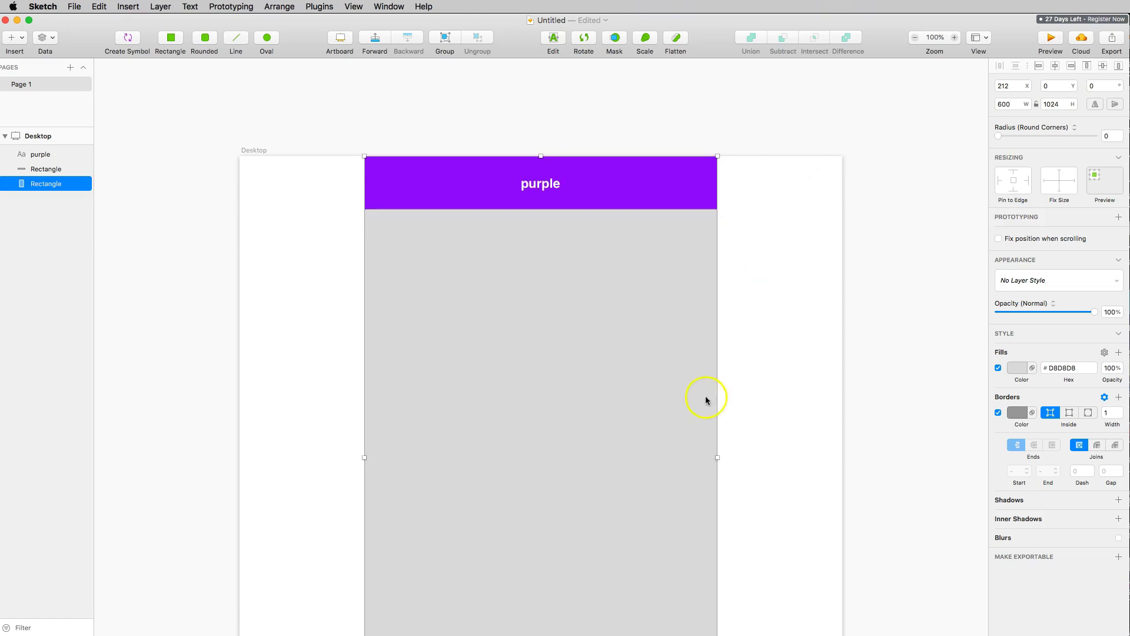
{"action": "scroll", "coordinate": [449, 419], "scroll_direction": "left", "scroll_amount": 3}
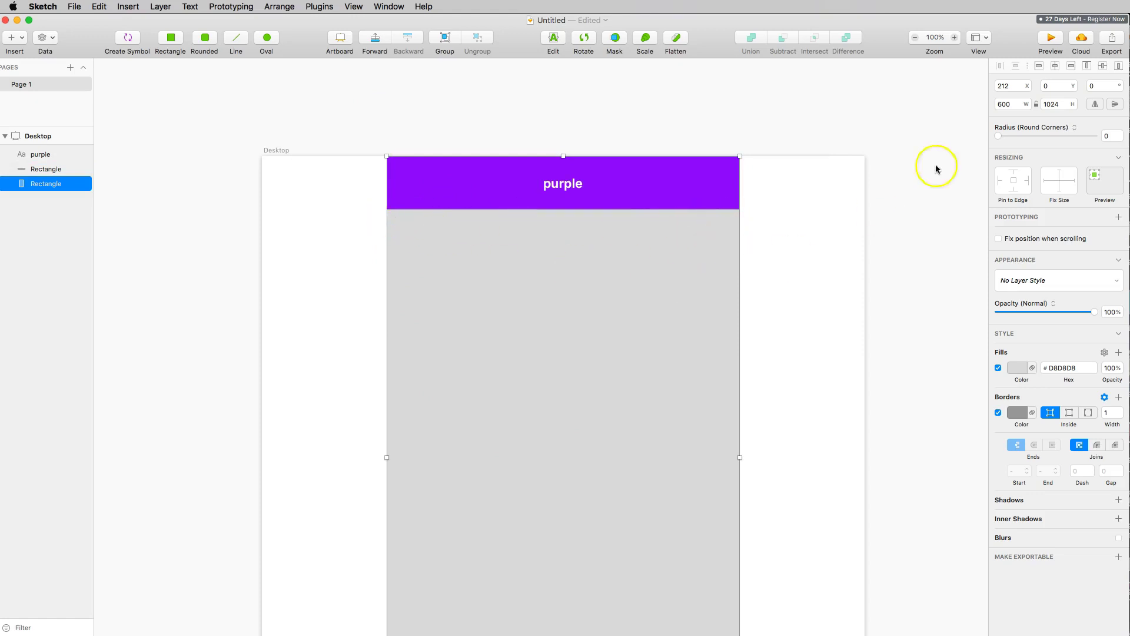
{"action": "left_click", "coordinate": [159, 39]}
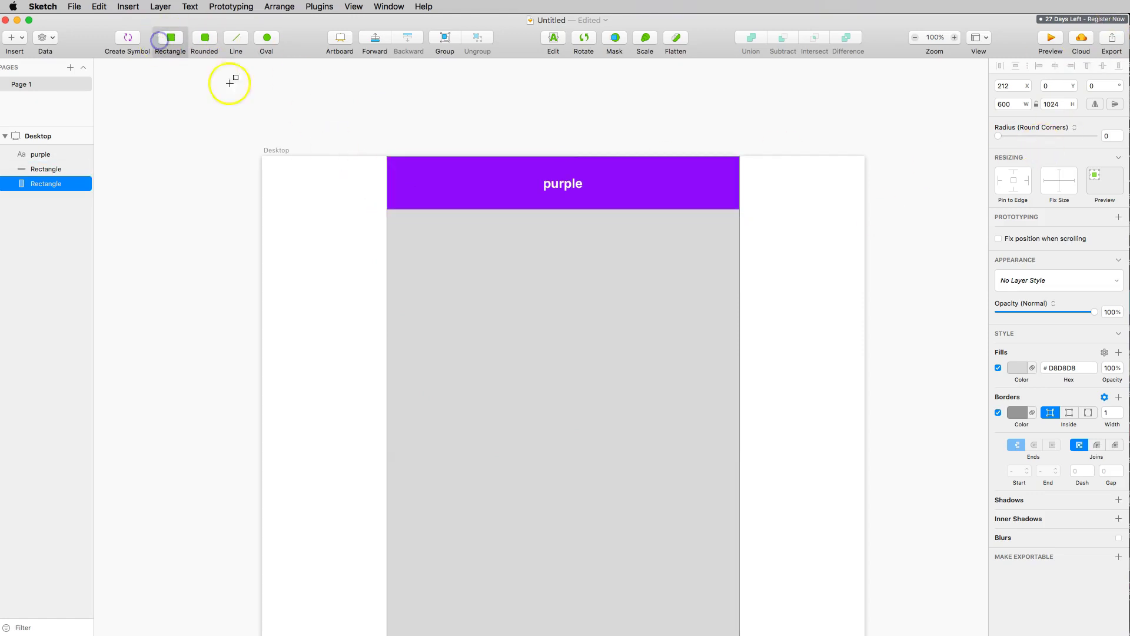
{"action": "left_click_drag", "start_coordinate": [387, 211], "coordinate": [737, 250]}
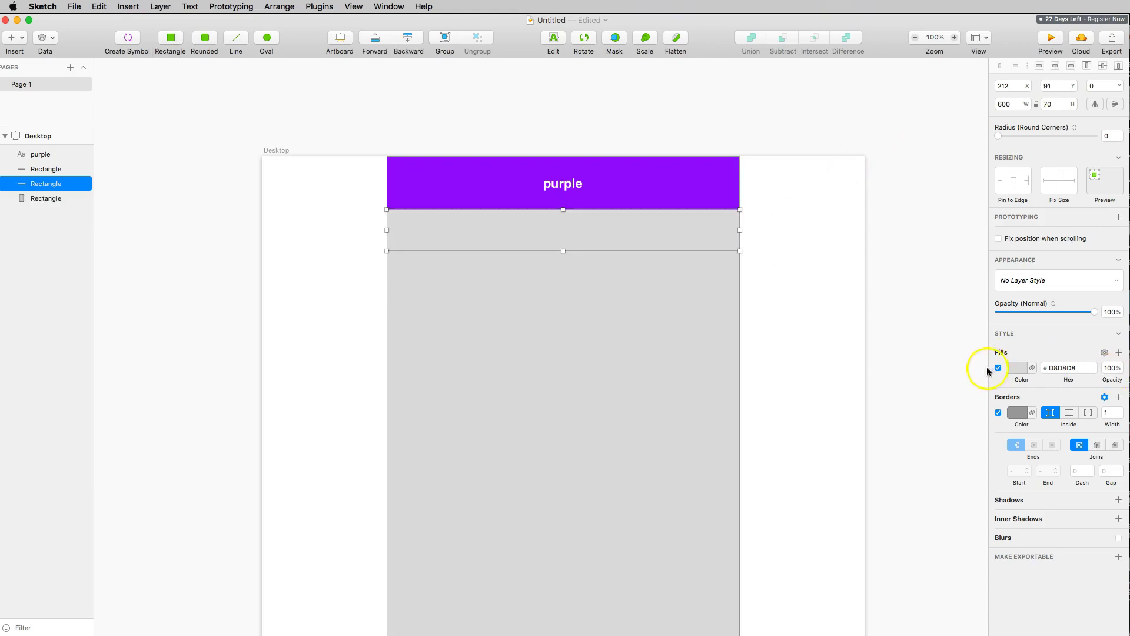
Set the fill of the strip beneath the header to the very light grey #F8F8F8
{"action": "left_click", "coordinate": [1016, 371]}
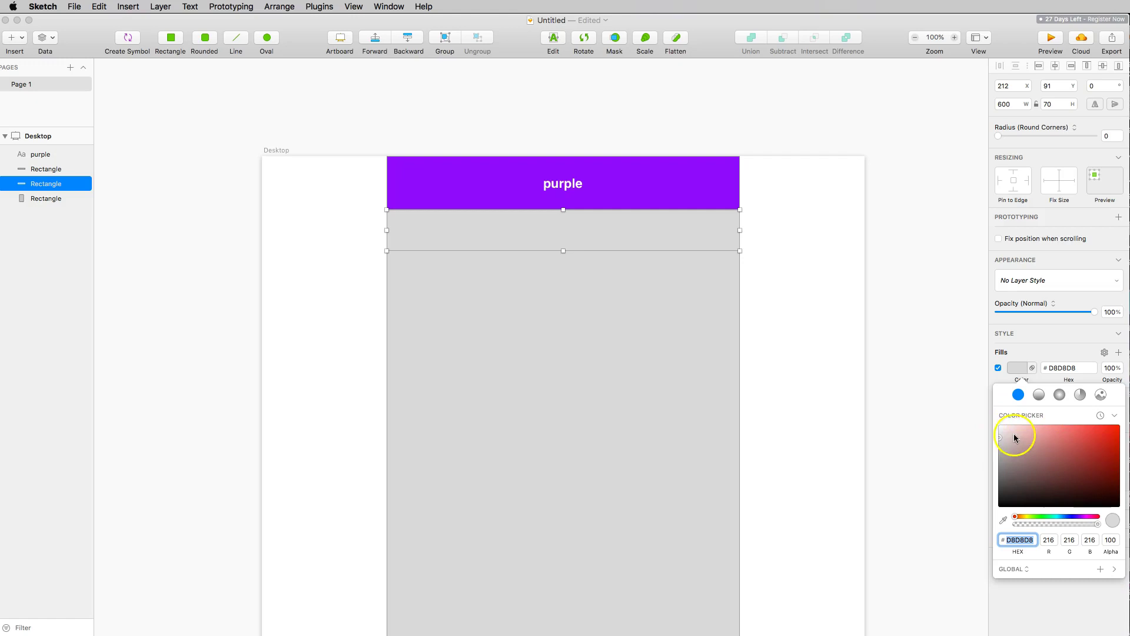
{"action": "mouse_move", "coordinate": [998, 432]}
{"action": "left_mouse_down"}
{"action": "mouse_move", "coordinate": [1052, 479]}
{"action": "mouse_move", "coordinate": [996, 425]}
{"action": "left_mouse_up"}
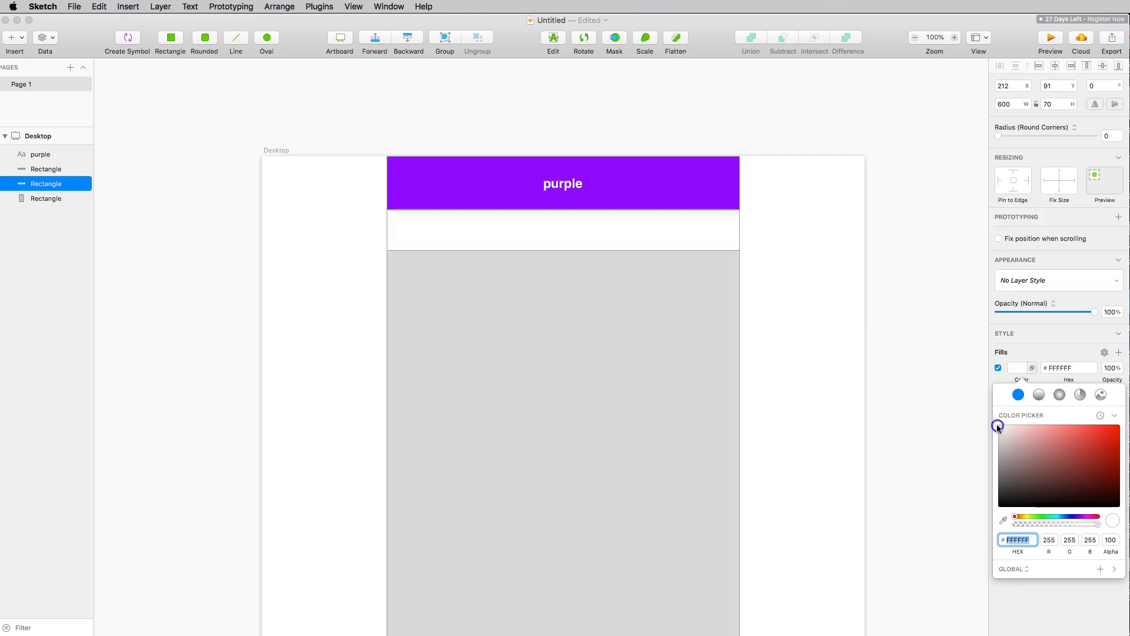
{"action": "type", "text": "FAFAFA"}
{"action": "key", "text": "Return"}
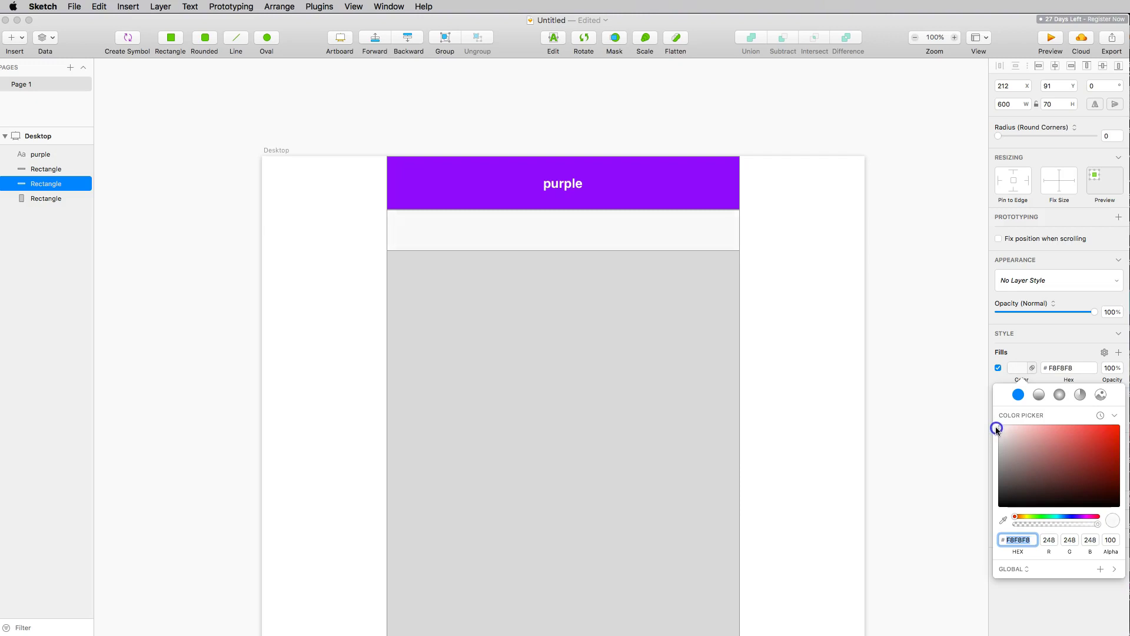
{"action": "left_click", "coordinate": [995, 427]}
{"action": "left_click", "coordinate": [678, 287]}
{"action": "left_click", "coordinate": [669, 220]}
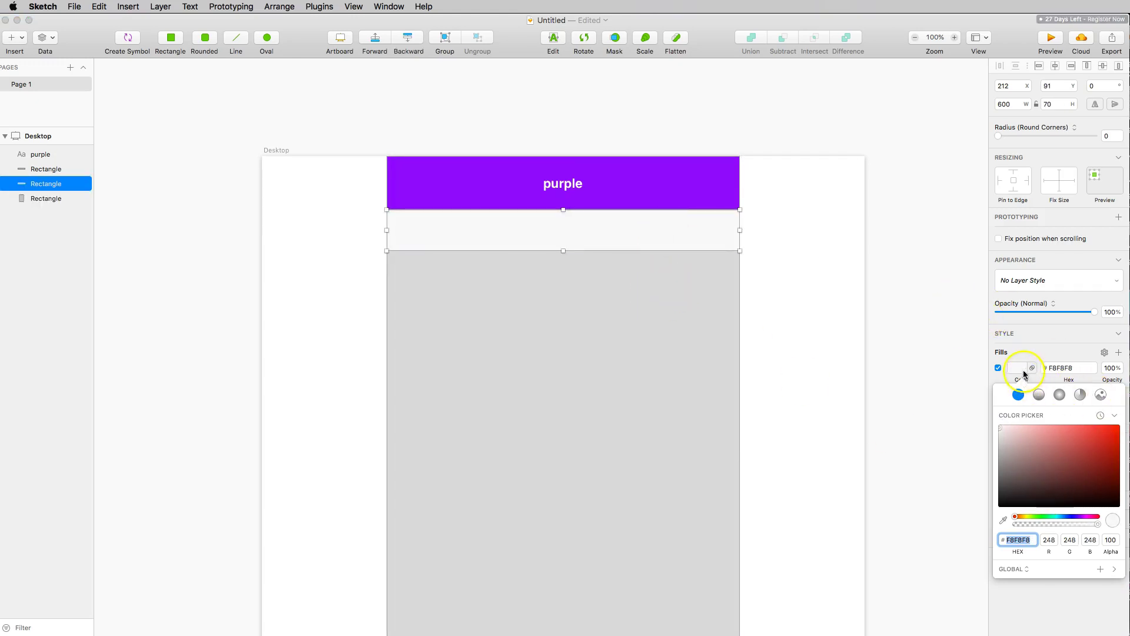
Turn off the borders of the light strip, the purple header and the tall 600-pixel-wide grey rectangle
{"action": "left_click", "coordinate": [1030, 354]}
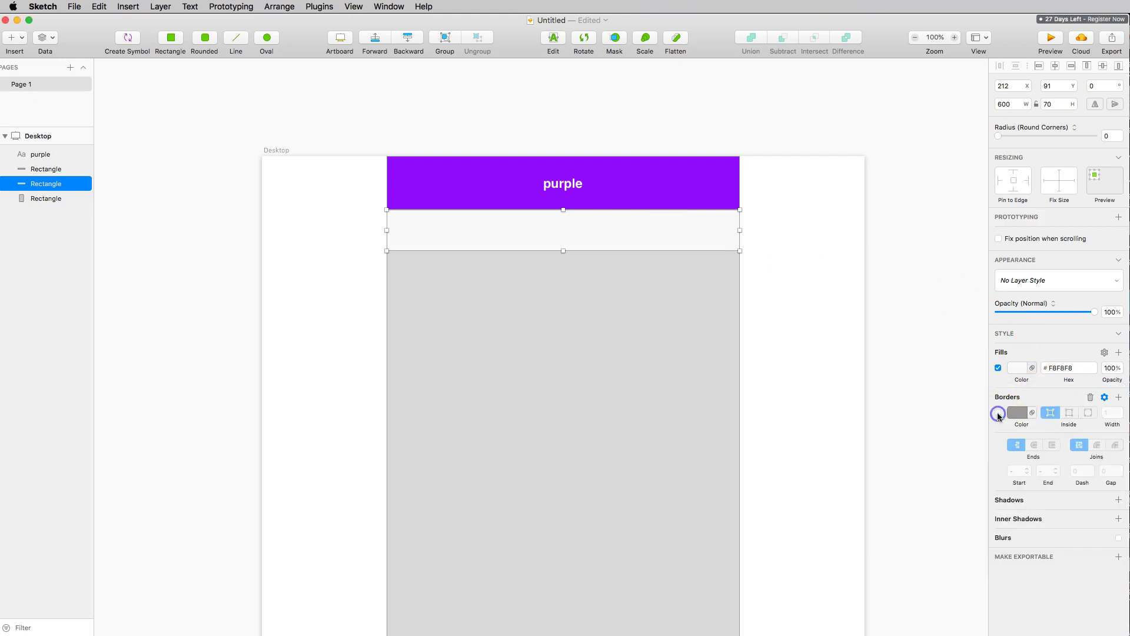
{"action": "left_click", "coordinate": [648, 186]}
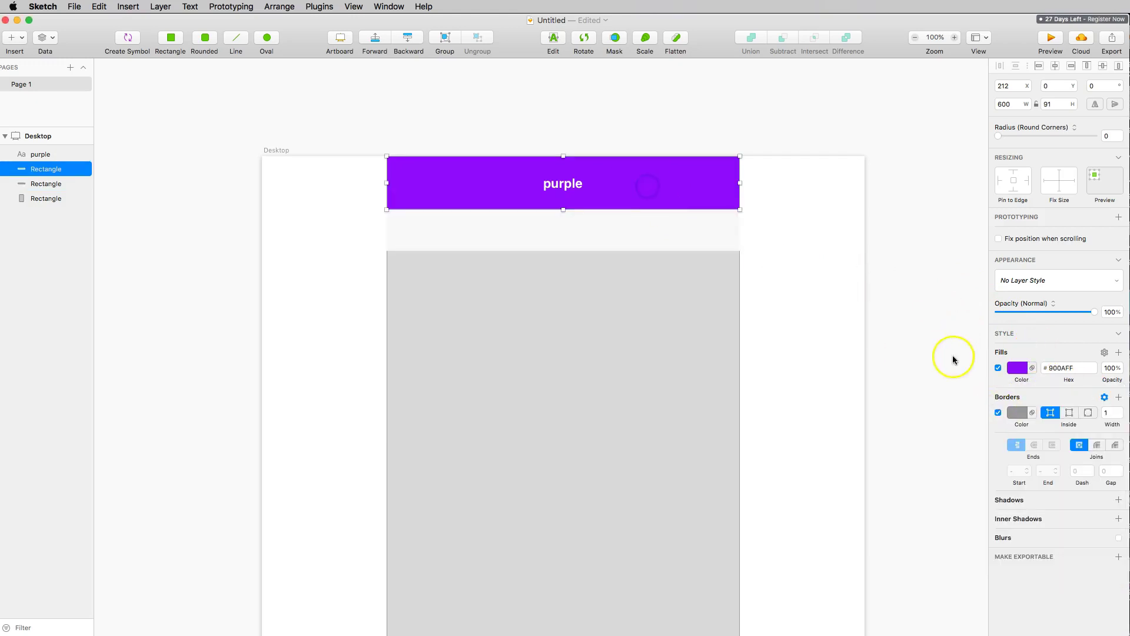
{"action": "left_click", "coordinate": [998, 412]}
{"action": "left_click", "coordinate": [518, 301]}
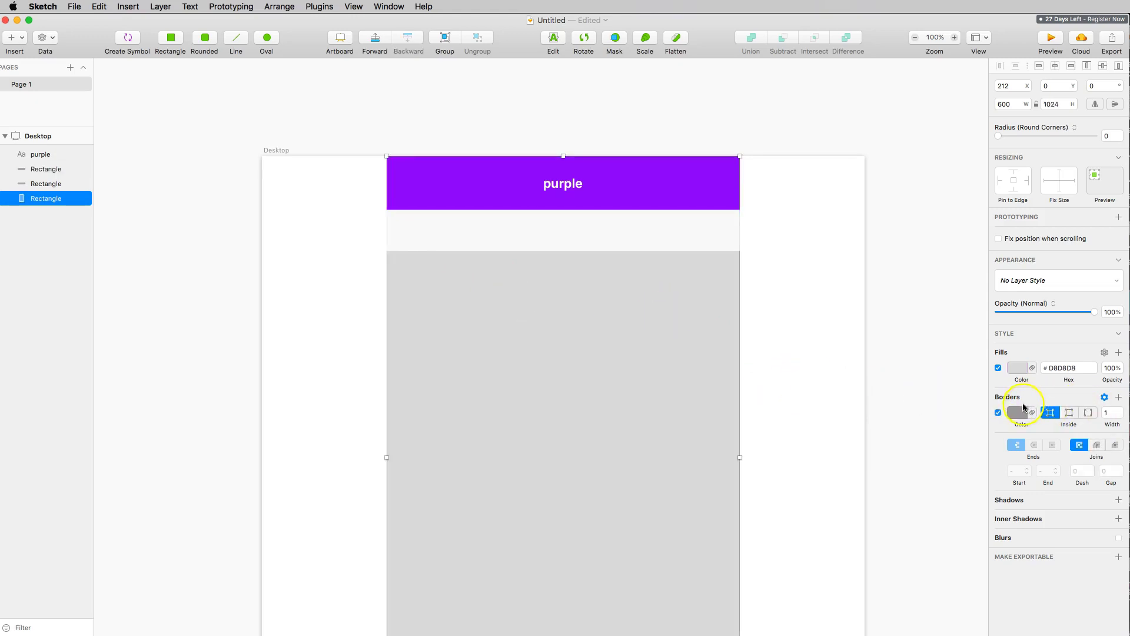
{"action": "left_click", "coordinate": [998, 412]}
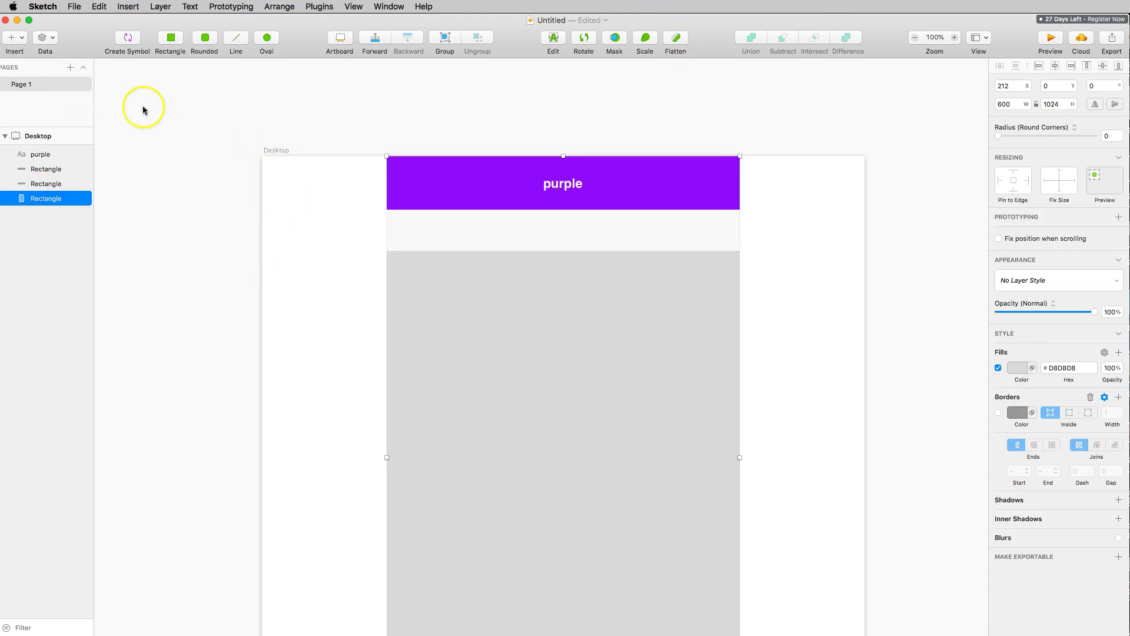
Draw a 1024 × 1024 px rectangle covering the whole Desktop artboard
{"action": "left_click", "coordinate": [179, 39]}
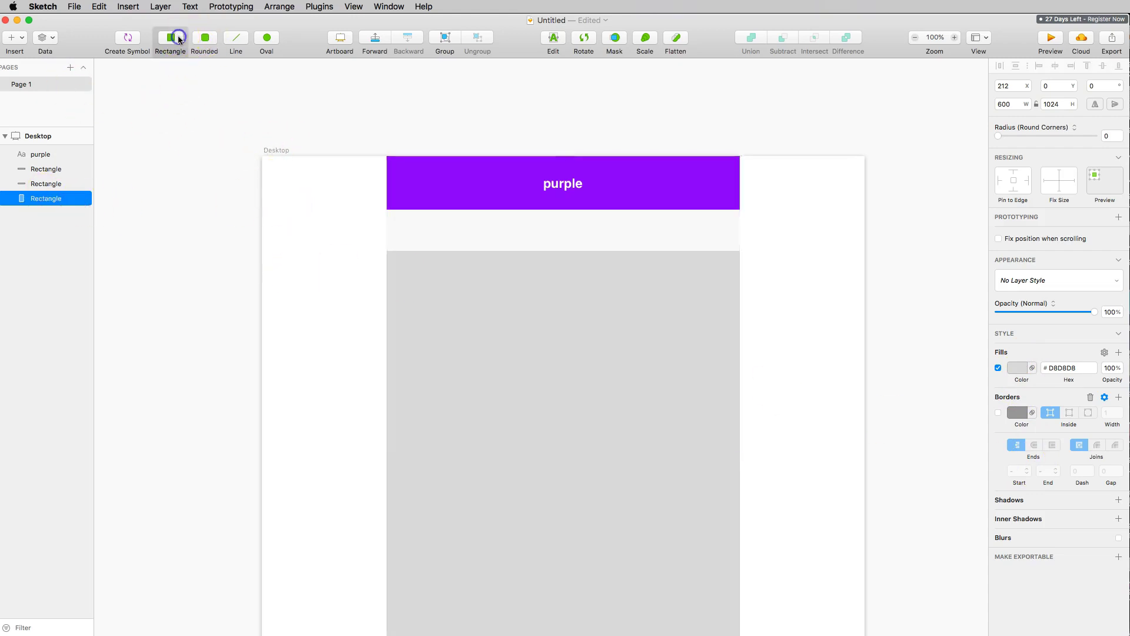
{"action": "left_click_drag", "start_coordinate": [261, 157], "coordinate": [864, 284]}
{"action": "scroll", "coordinate": [789, 361], "scroll_direction": "up", "scroll_amount": 10}
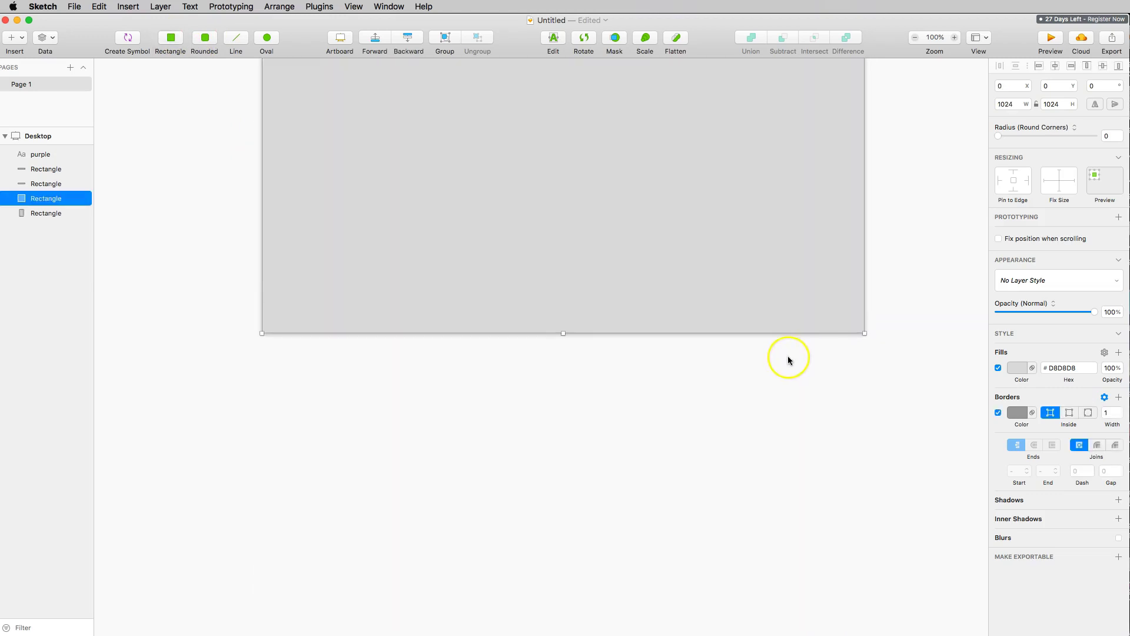
Send the artboard-sized rectangle to the back of the layer stack and rename it "background"
{"action": "left_click_drag", "start_coordinate": [45, 200], "coordinate": [47, 220]}
{"action": "double_click", "coordinate": [49, 215]}
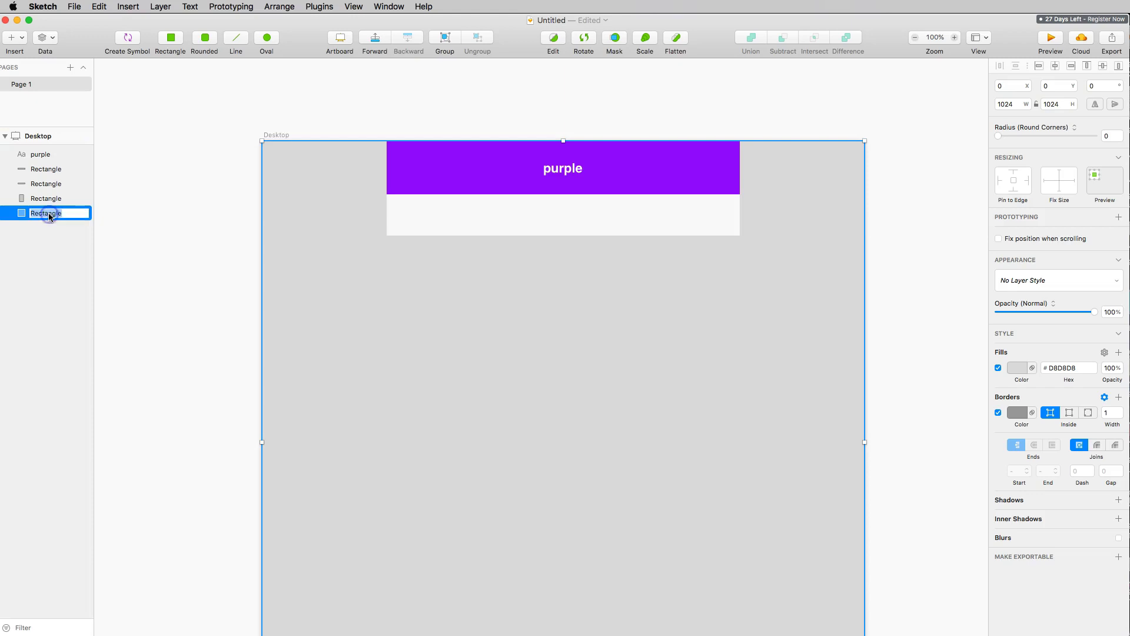
{"action": "type", "text": "background"}
{"action": "key", "text": "Return"}
Set the background layer's fill to the light grey #F2F1F1
{"action": "left_click", "coordinate": [1018, 368]}
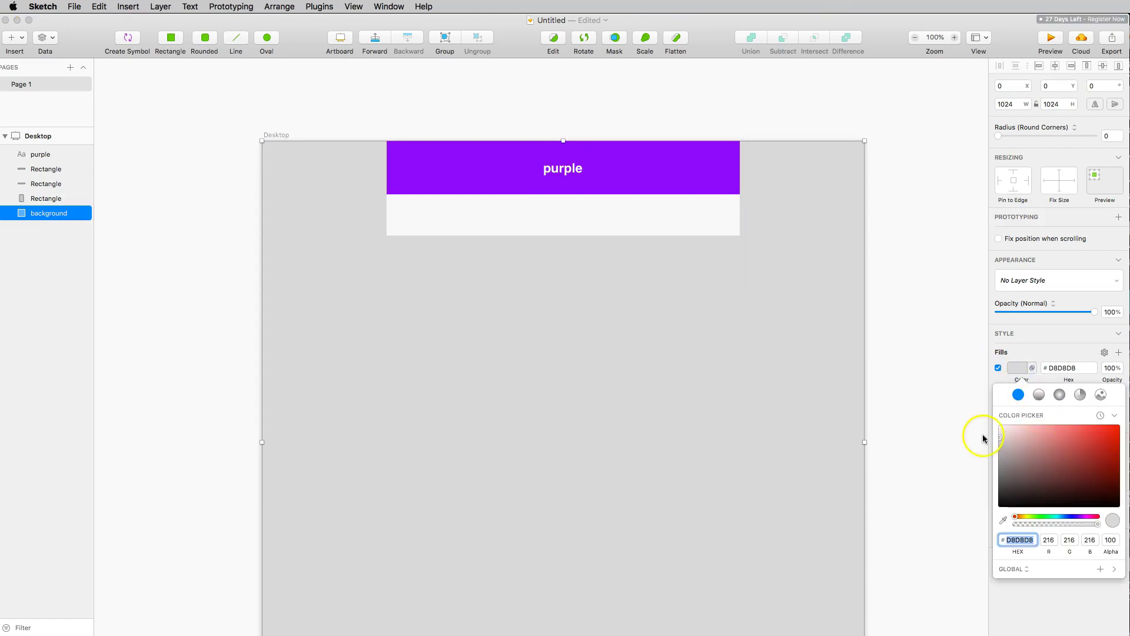
{"action": "left_click_drag", "start_coordinate": [1004, 439], "coordinate": [997, 429]}
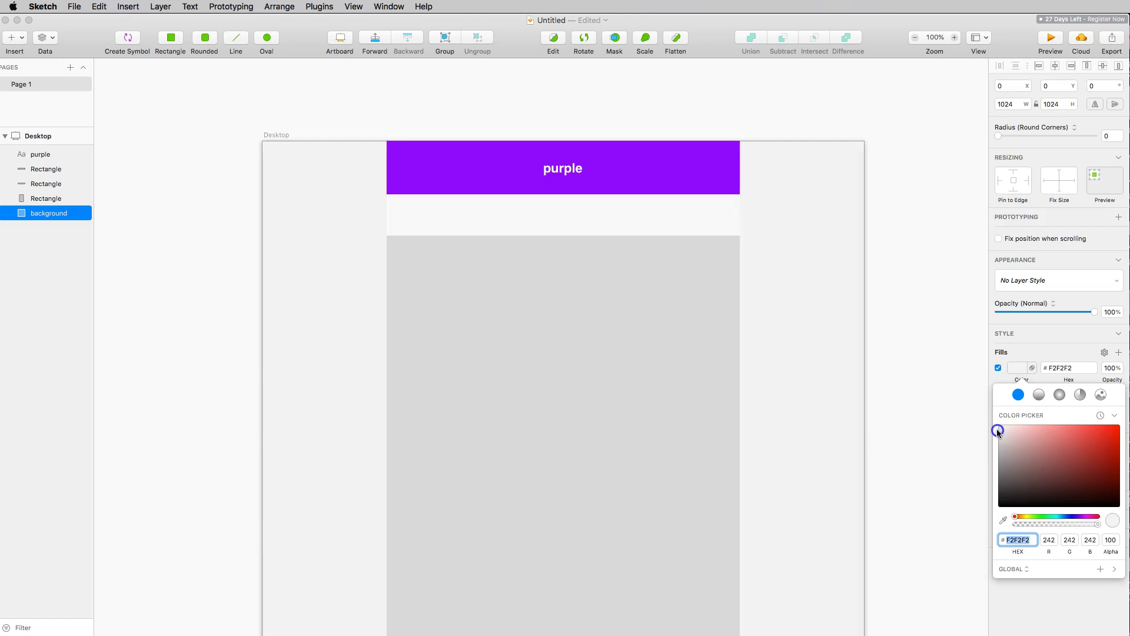
{"action": "left_click", "coordinate": [997, 429]}
{"action": "left_click_drag", "start_coordinate": [997, 431], "coordinate": [999, 431]}
{"action": "left_click", "coordinate": [963, 282]}
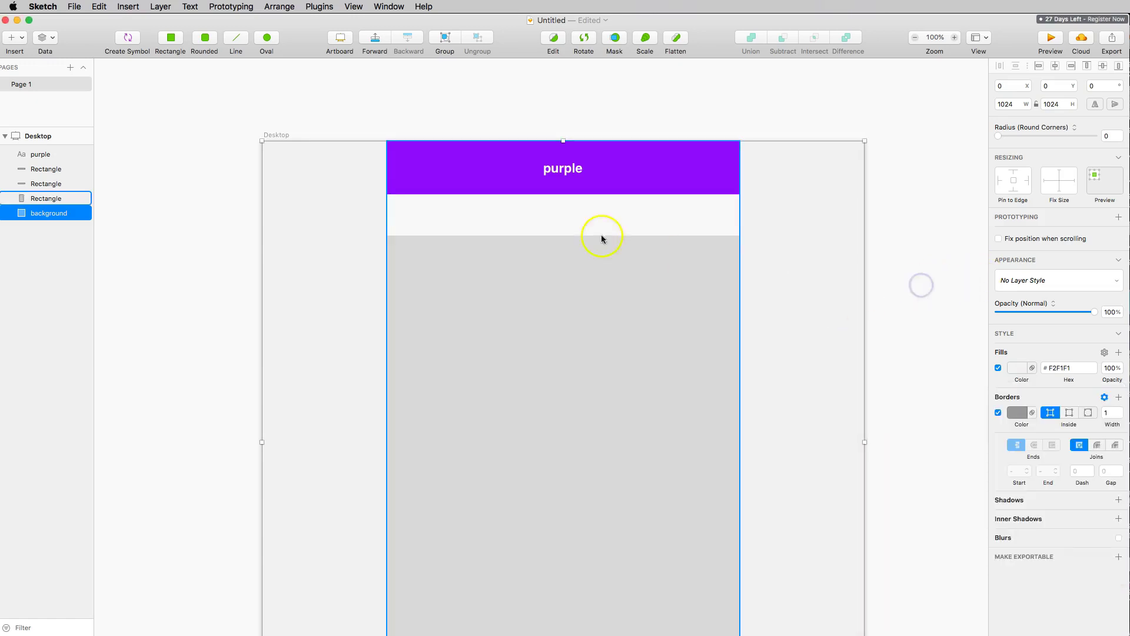
Rename the tall 600-pixel-wide grey rectangle's layer "email background"
{"action": "left_click", "coordinate": [646, 276]}
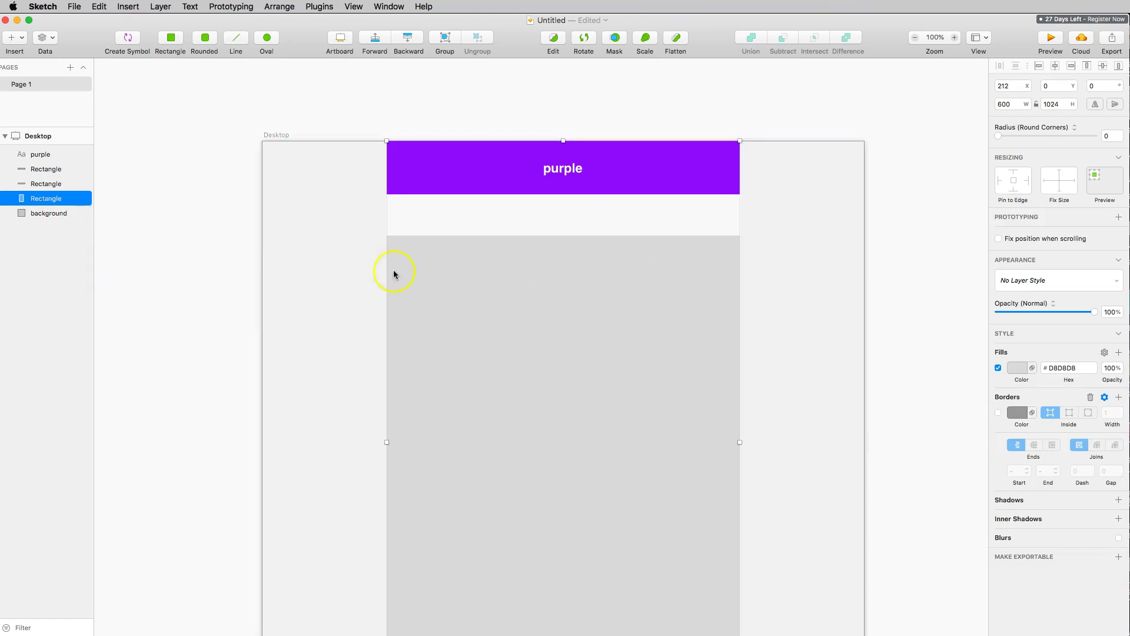
{"action": "left_click", "coordinate": [50, 202]}
{"action": "double_click", "coordinate": [49, 202]}
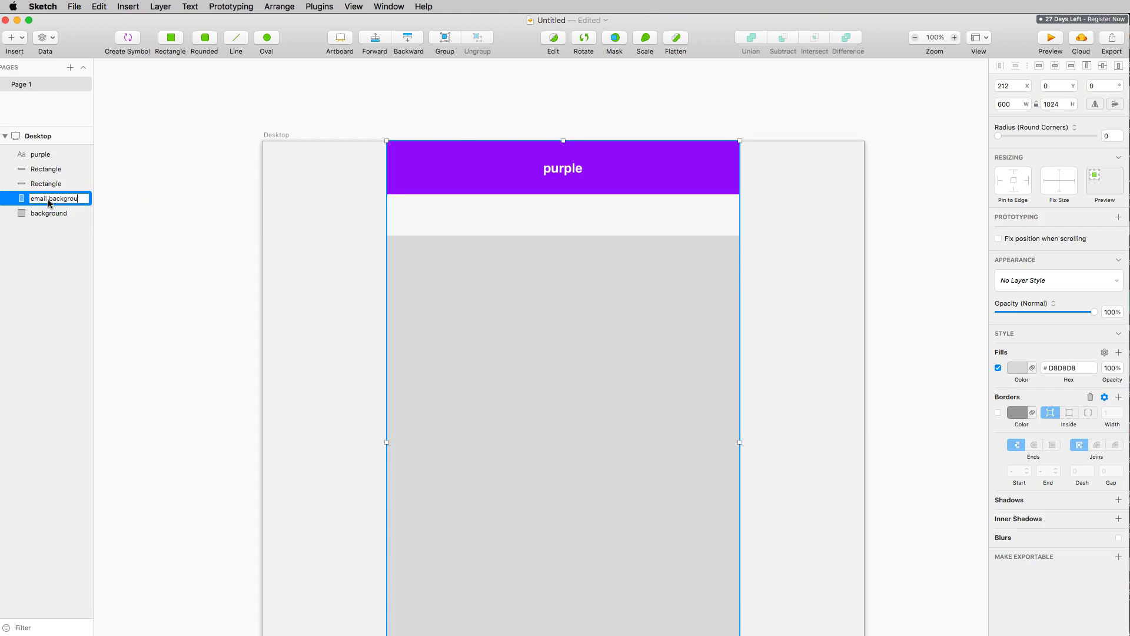
{"action": "key", "text": "Return"}
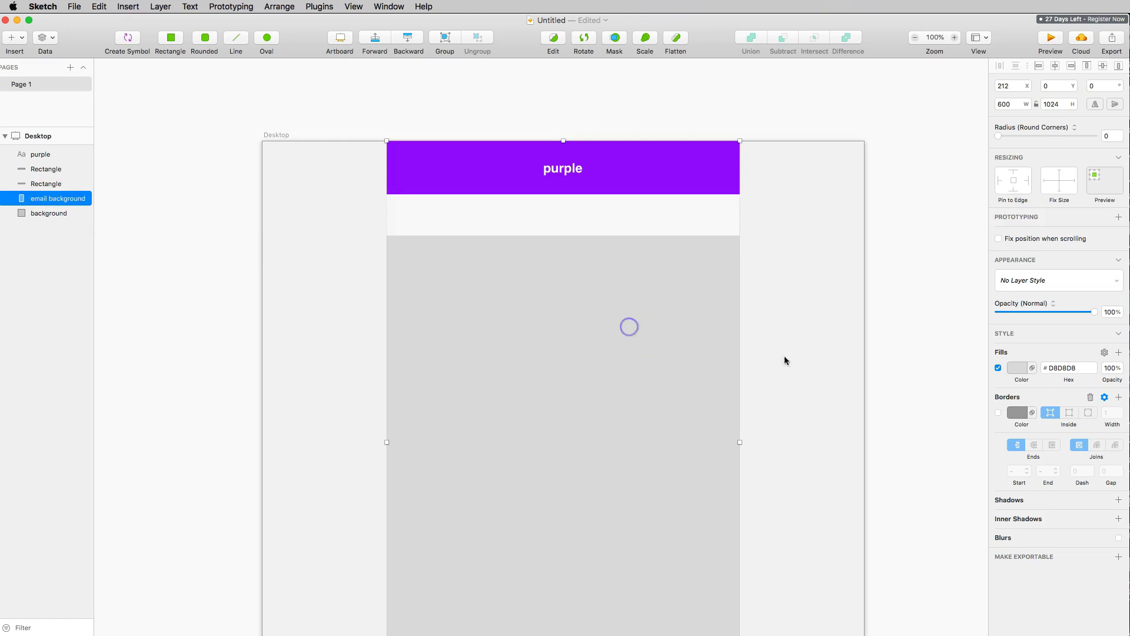
Lighten the email background's fill to #EDEBEB
{"action": "left_click", "coordinate": [1018, 368]}
{"action": "left_click", "coordinate": [1000, 437]}
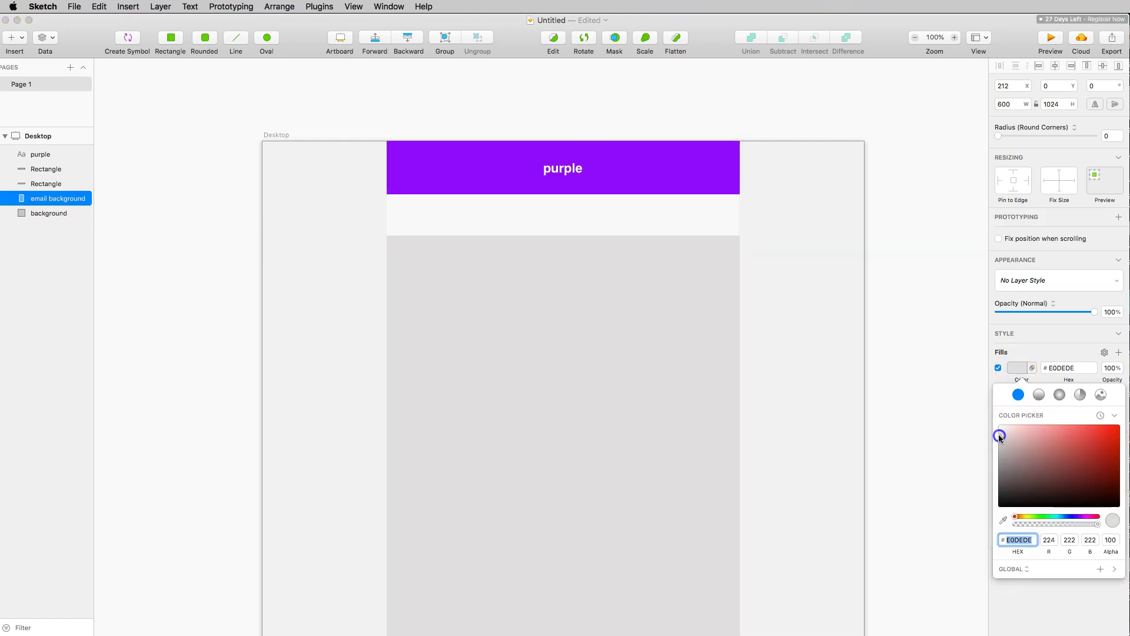
{"action": "left_click_drag", "start_coordinate": [999, 431], "coordinate": [999, 434]}
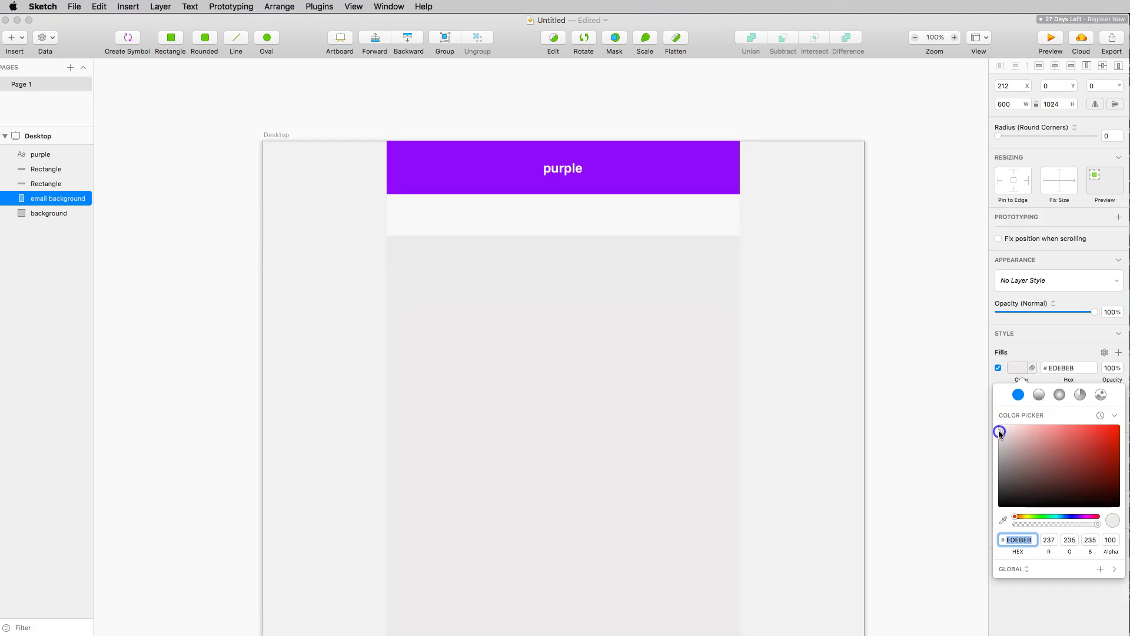
{"action": "left_click", "coordinate": [823, 337]}
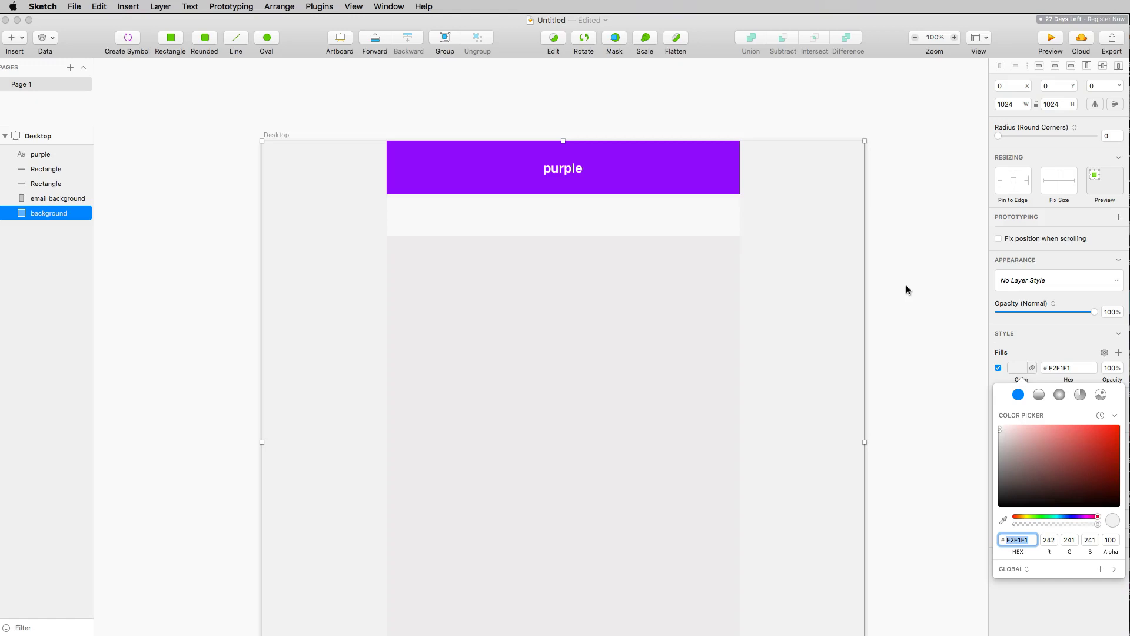
Examine at 200% zoom how the header, light strip and email background stand out against the page background
{"action": "key", "text": "super+equal"}
{"action": "left_click", "coordinate": [150, 246]}
{"action": "scroll", "coordinate": [217, 263], "scroll_direction": "down", "scroll_amount": 2}
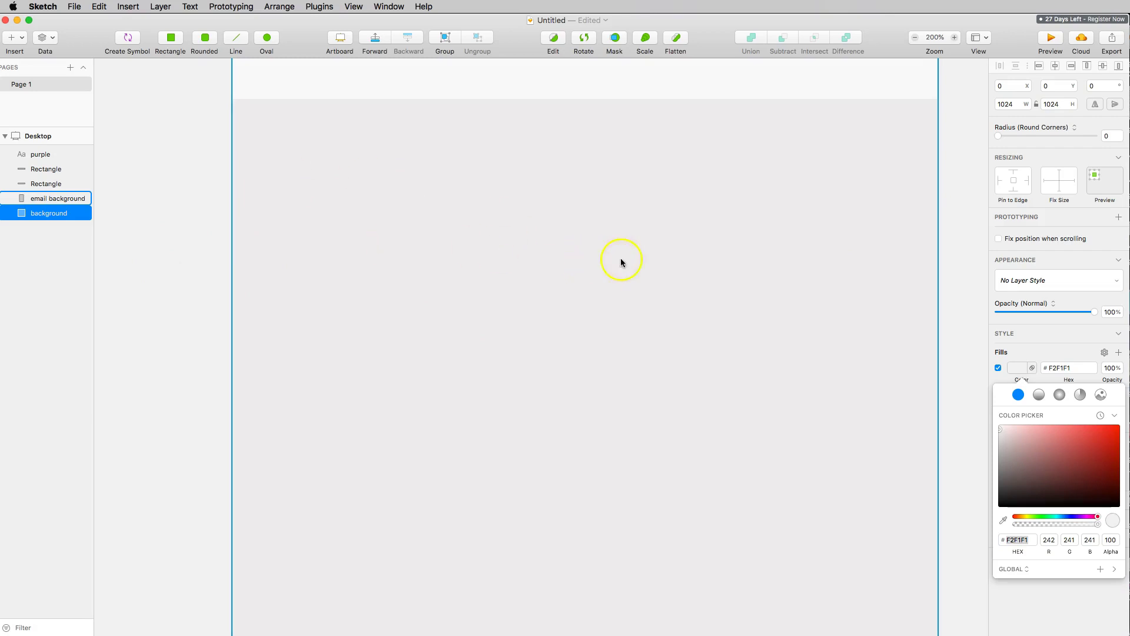
{"action": "scroll", "coordinate": [751, 278], "scroll_direction": "right", "scroll_amount": 3}
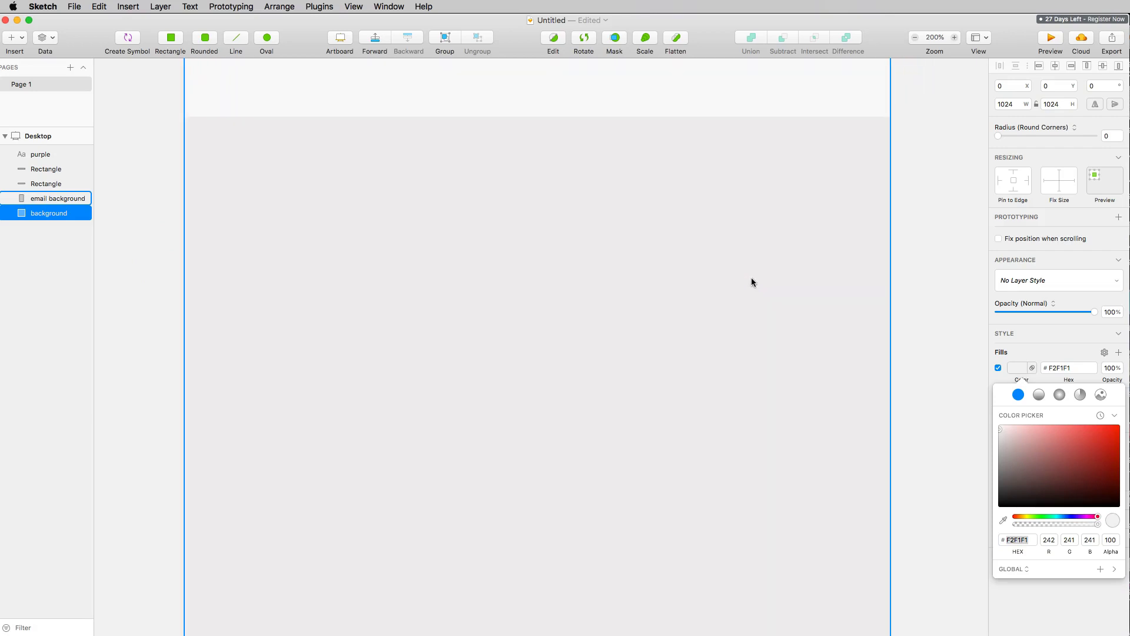
{"action": "scroll", "coordinate": [752, 277], "scroll_direction": "up", "scroll_amount": 5}
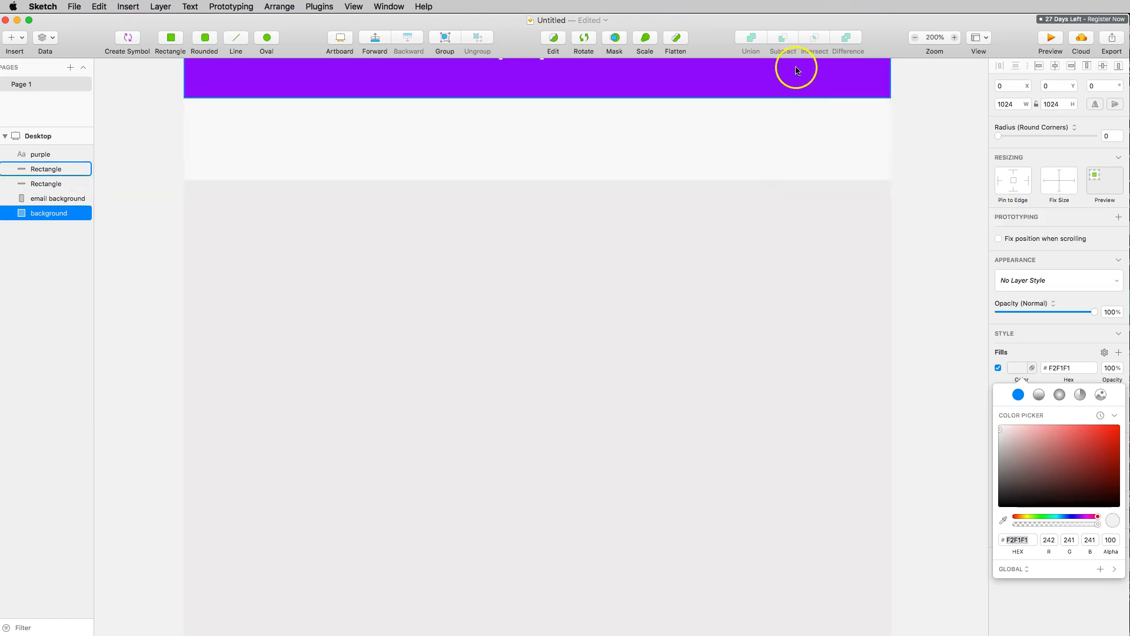
{"action": "scroll", "coordinate": [914, 311], "scroll_direction": "up", "scroll_amount": 3}
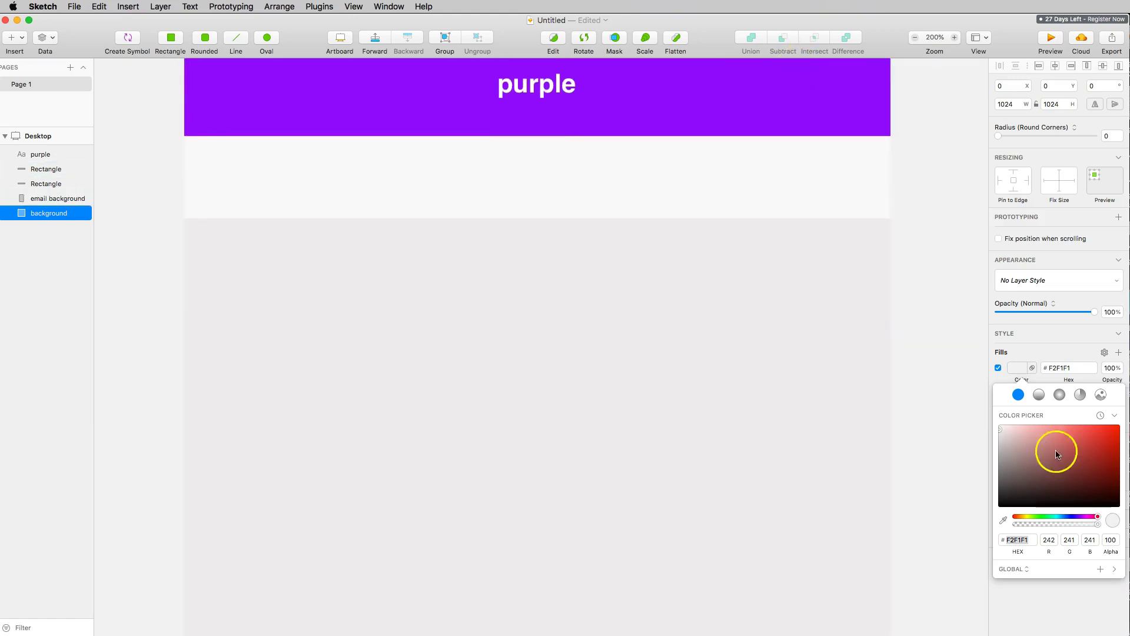
{"action": "left_click", "coordinate": [1051, 352]}
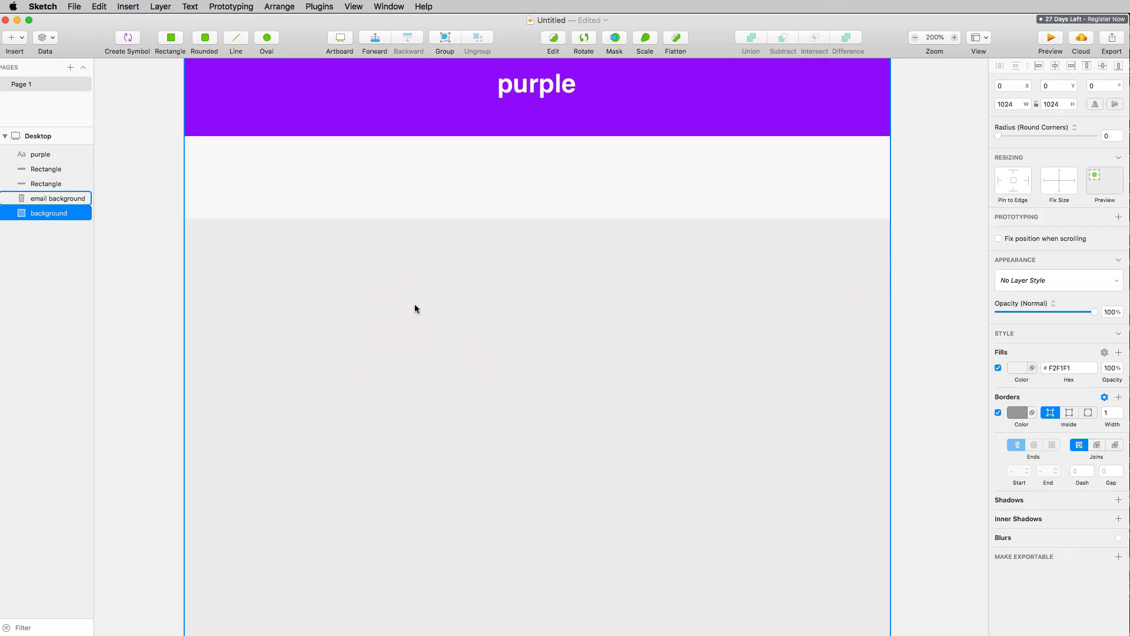
{"action": "key", "text": "super+0"}
{"action": "key", "text": "super+plus"}
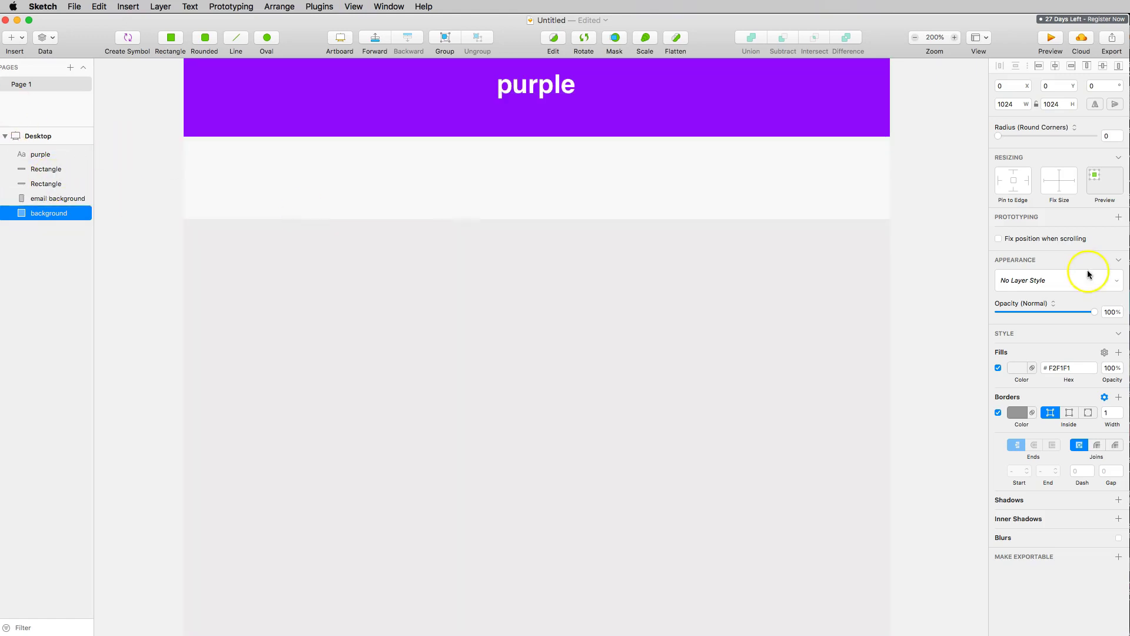
Draw a content rectangle about 575 × 728 px beneath the light strip, inset within the email background, and fill it white (#FFFFFF)
{"action": "left_click", "coordinate": [165, 40]}
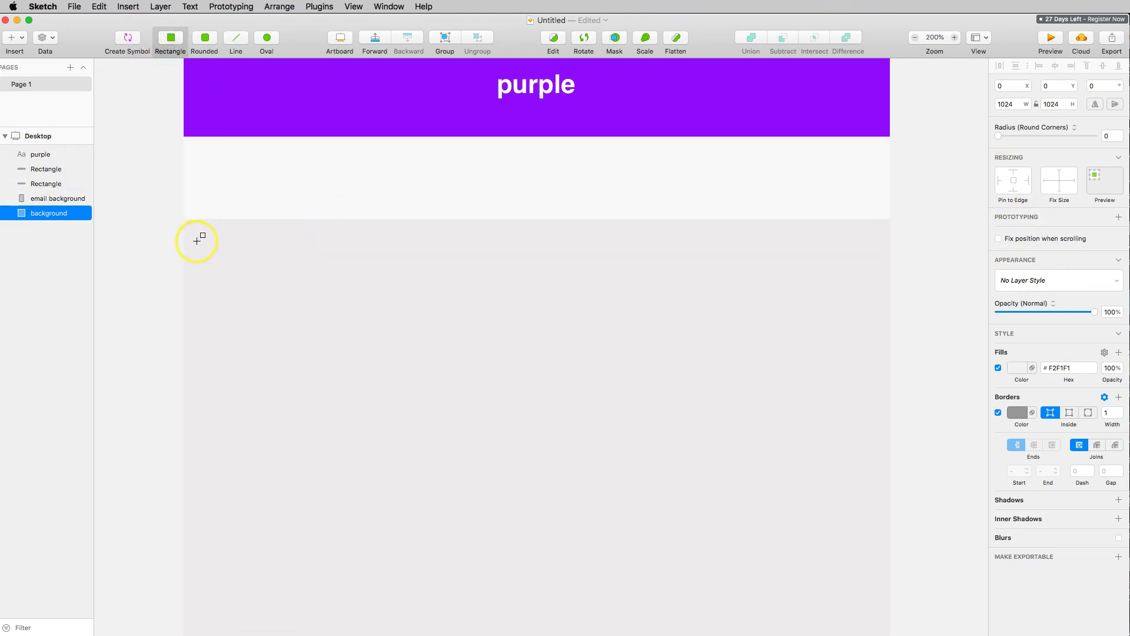
{"action": "mouse_move", "coordinate": [198, 238]}
{"action": "left_mouse_down"}
{"action": "mouse_move", "coordinate": [601, 588]}
{"action": "mouse_move", "coordinate": [807, 635]}
{"action": "mouse_move", "coordinate": [834, 610]}
{"action": "mouse_move", "coordinate": [836, 635]}
{"action": "mouse_move", "coordinate": [820, 608]}
{"action": "mouse_move", "coordinate": [797, 273]}
{"action": "mouse_move", "coordinate": [814, 192]}
{"action": "mouse_move", "coordinate": [807, 206]}
{"action": "mouse_move", "coordinate": [875, 168]}
{"action": "left_mouse_up"}
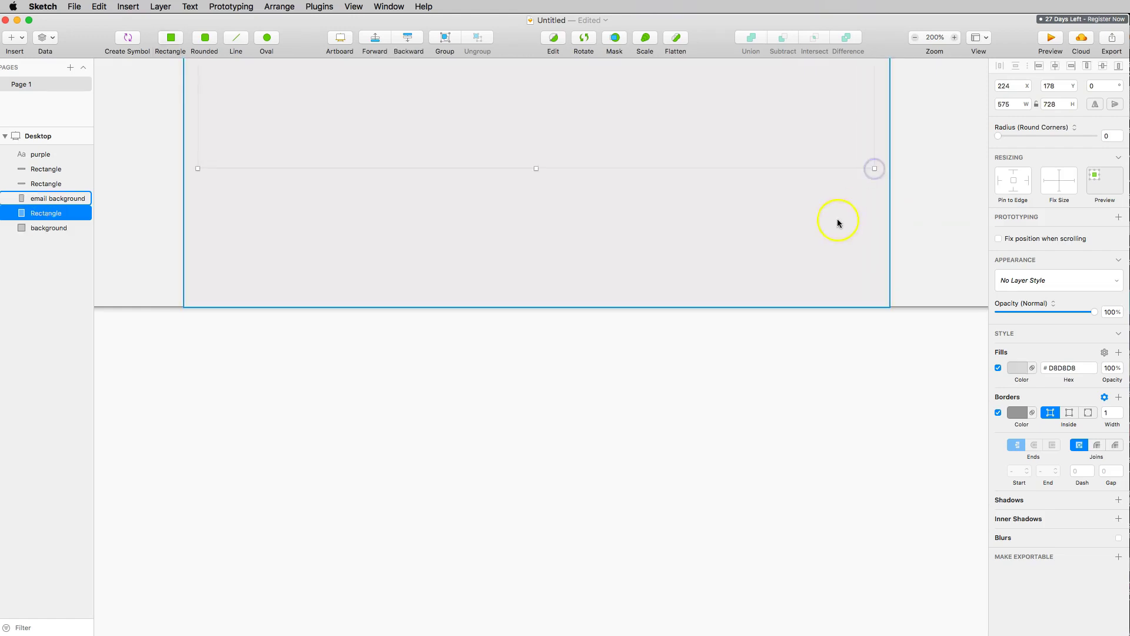
{"action": "scroll", "coordinate": [838, 217], "scroll_direction": "up", "scroll_amount": 10}
{"action": "left_click", "coordinate": [1018, 366]}
{"action": "left_click", "coordinate": [971, 375]}
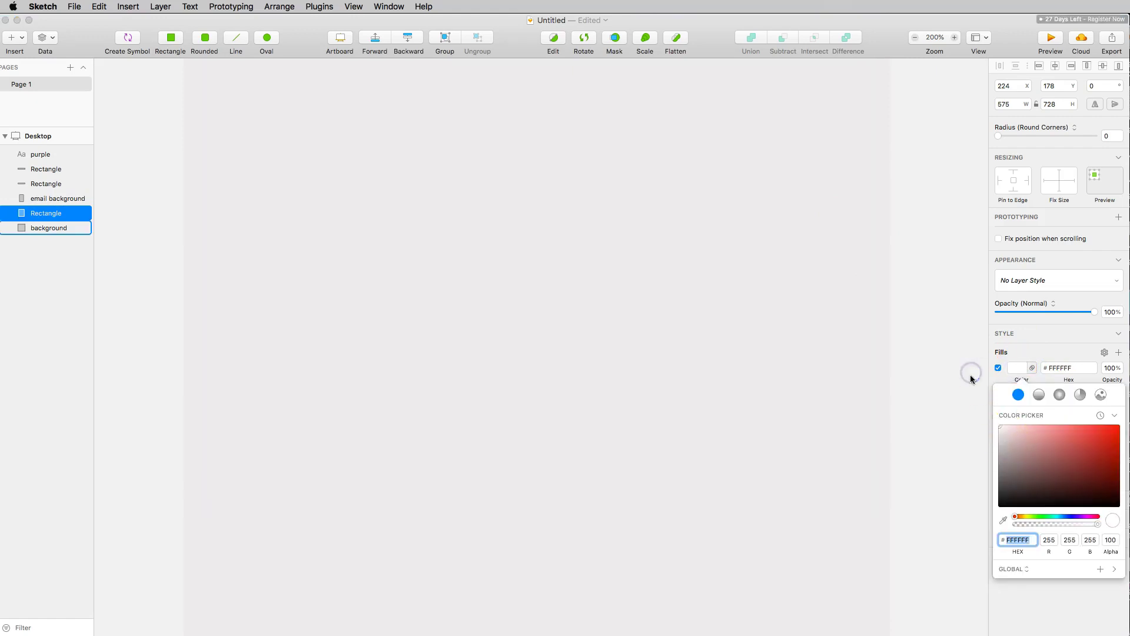
{"action": "left_click", "coordinate": [825, 335]}
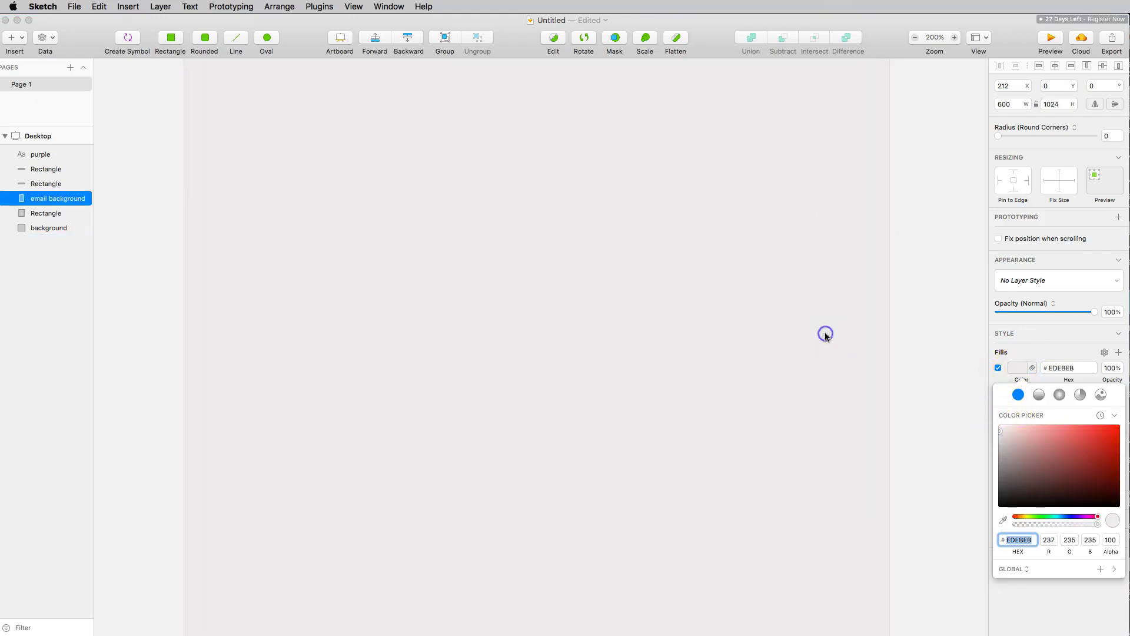
Identify the 575 × 728 px content rectangle among the layers by selecting it and toggling its visibility
{"action": "left_click", "coordinate": [935, 334]}
{"action": "left_click", "coordinate": [783, 258]}
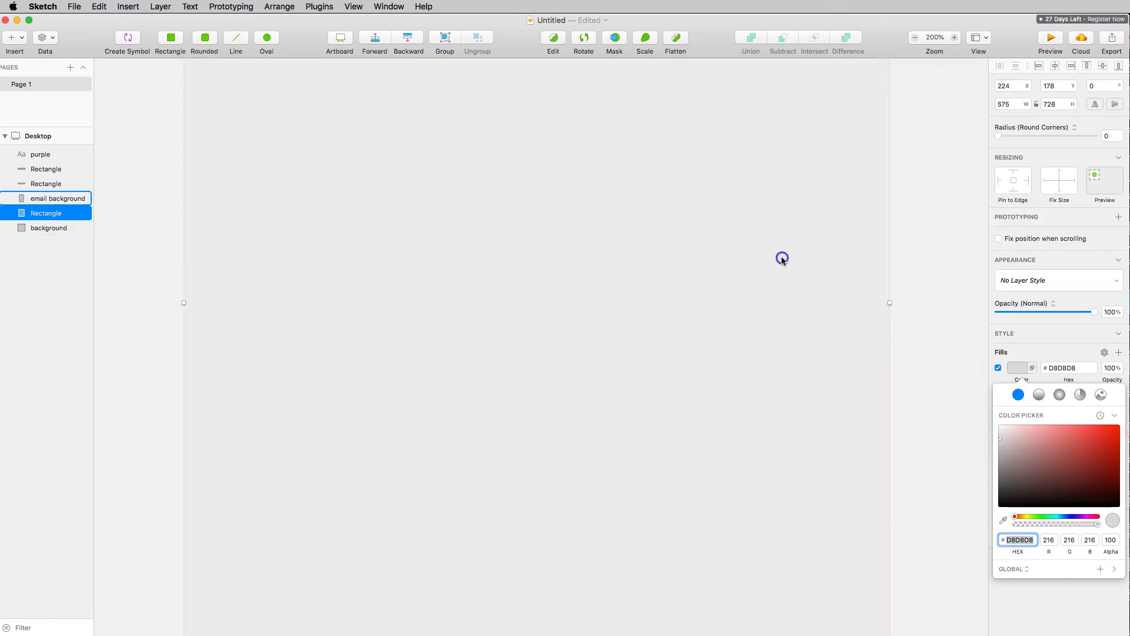
{"action": "left_click", "coordinate": [79, 214]}
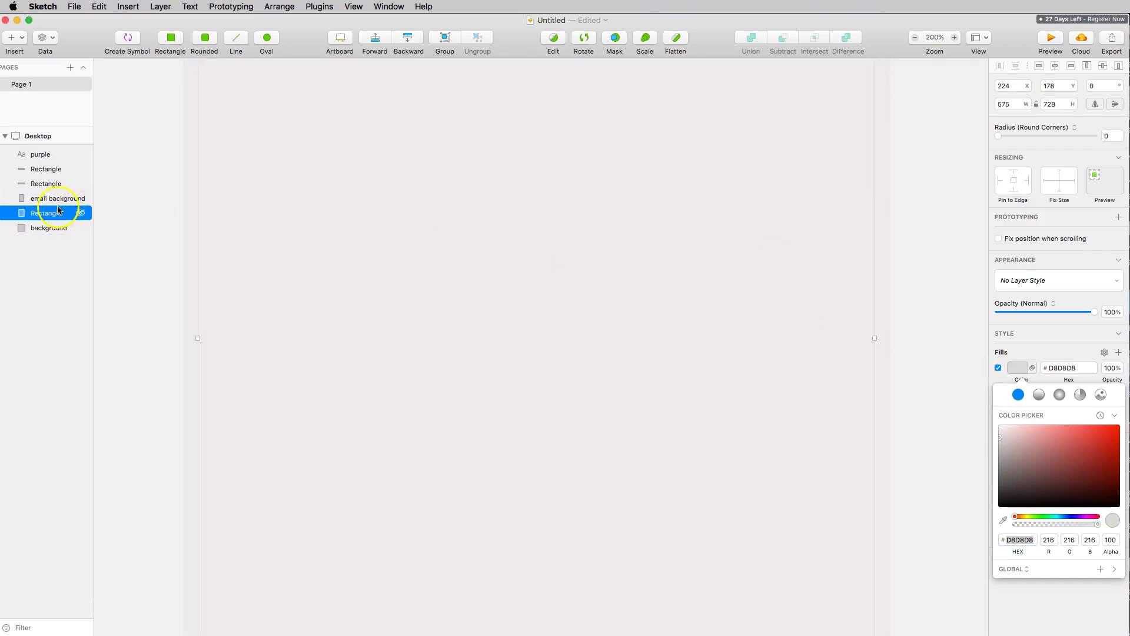
{"action": "left_click", "coordinate": [49, 184]}
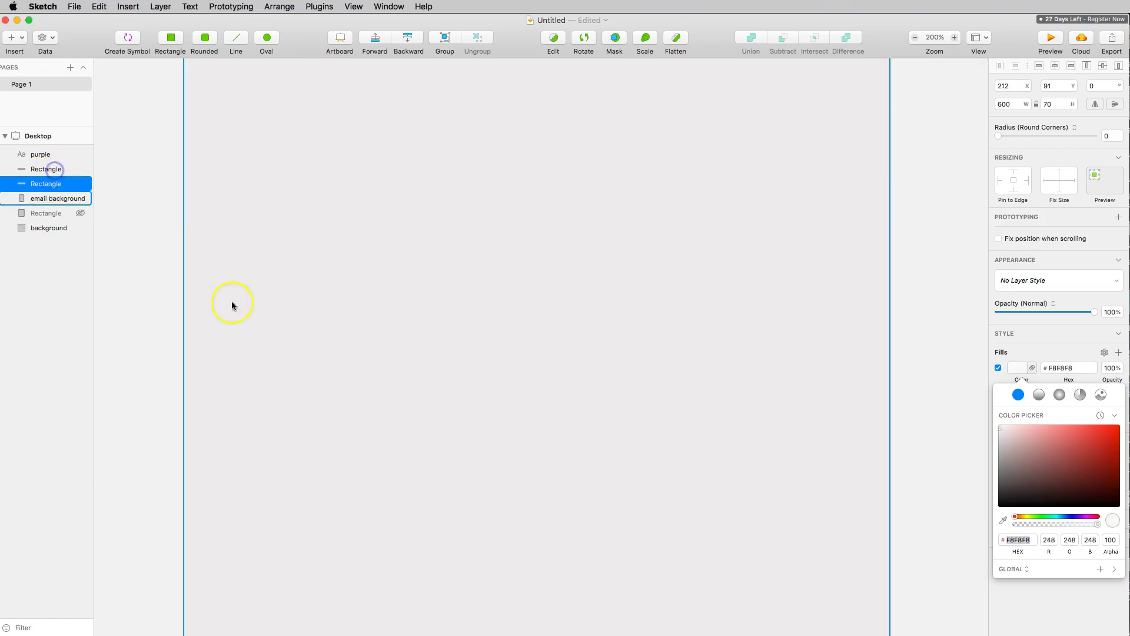
{"action": "left_click", "coordinate": [57, 212]}
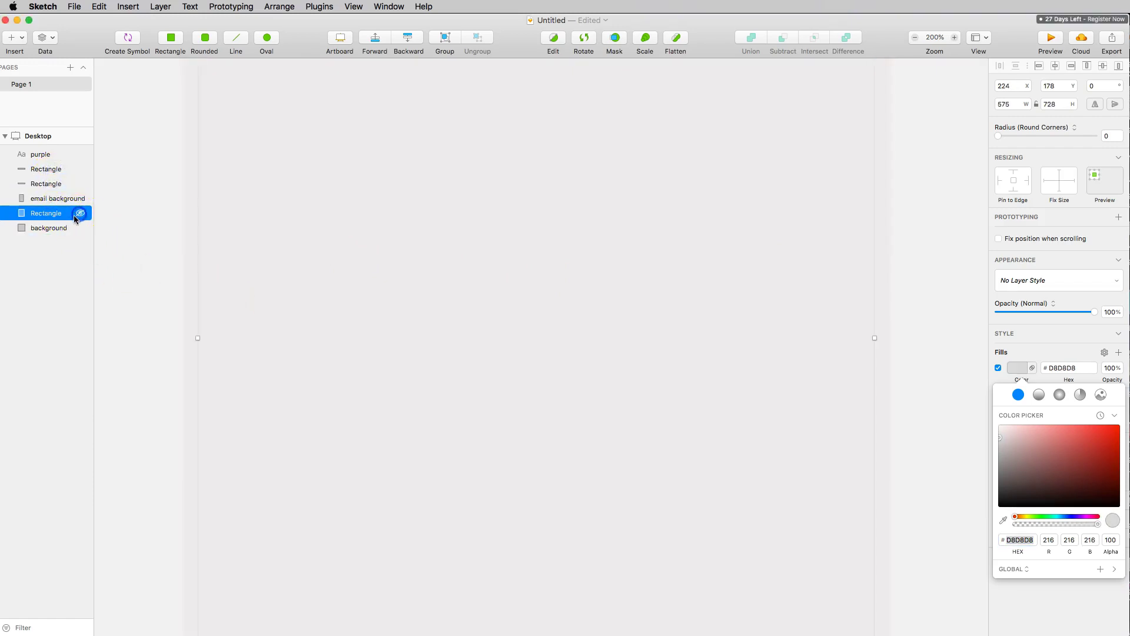
{"action": "left_click", "coordinate": [45, 216]}
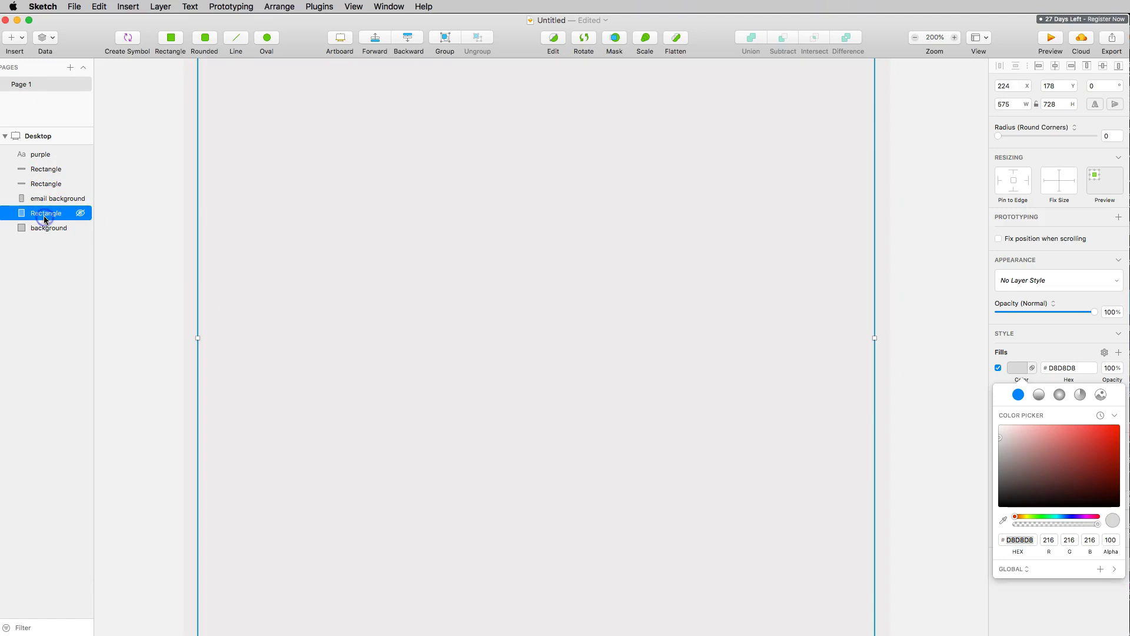
Set the content rectangle's fill to white (#FFFFFF)
{"action": "left_click", "coordinate": [1022, 368]}
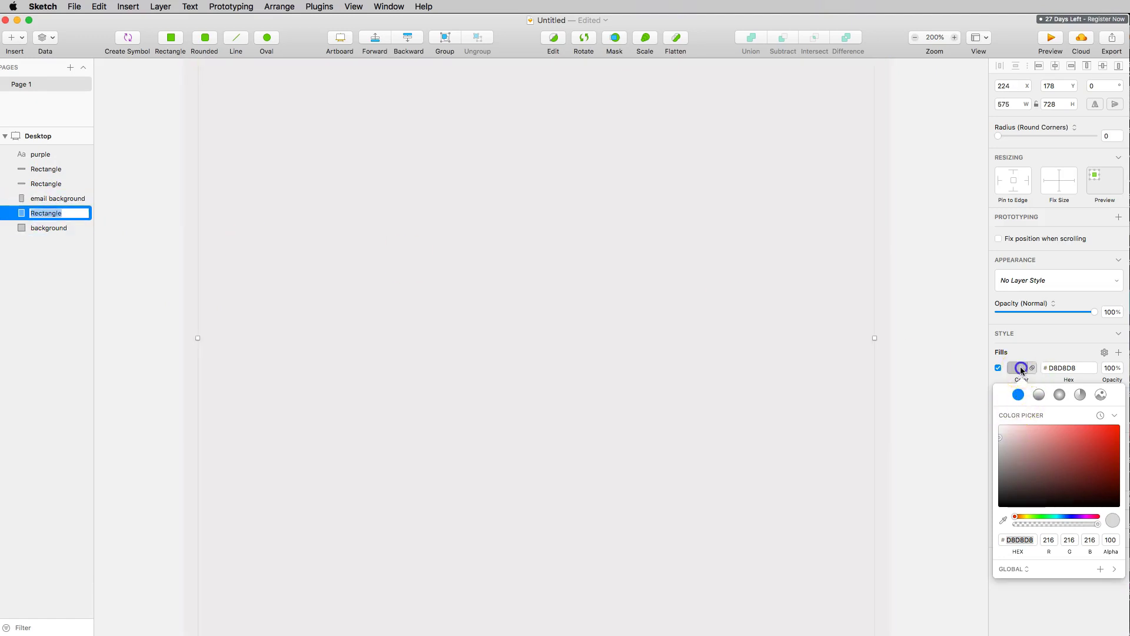
{"action": "left_click", "coordinate": [1022, 368]}
{"action": "left_click", "coordinate": [1017, 369]}
{"action": "type", "text": "FFFFFF"}
{"action": "key", "text": "Return"}
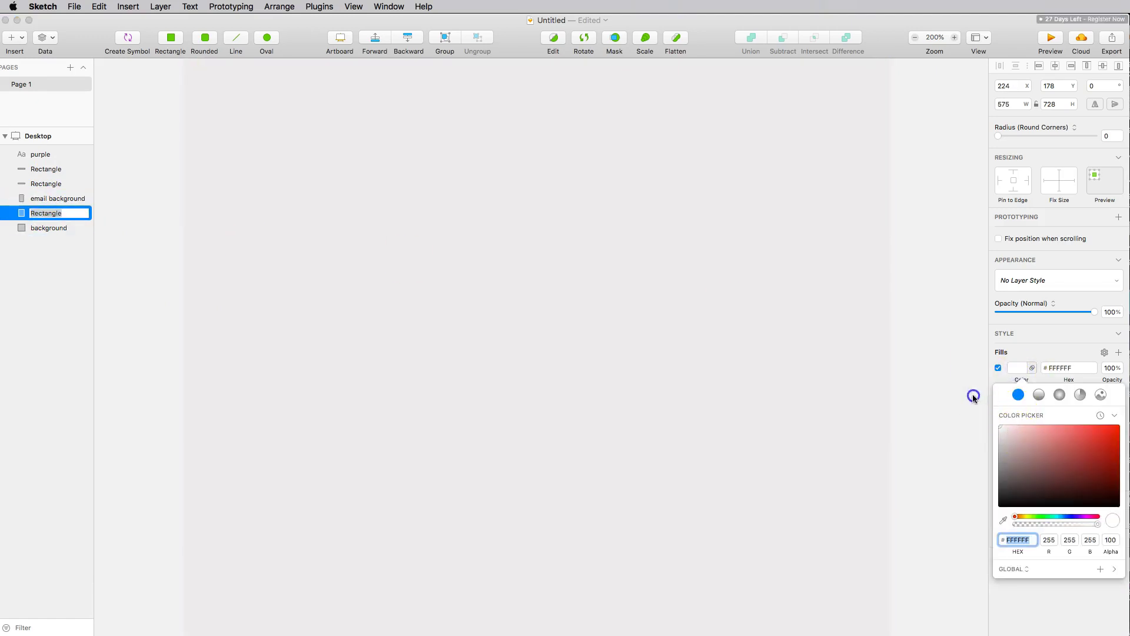
{"action": "left_click", "coordinate": [1025, 354]}
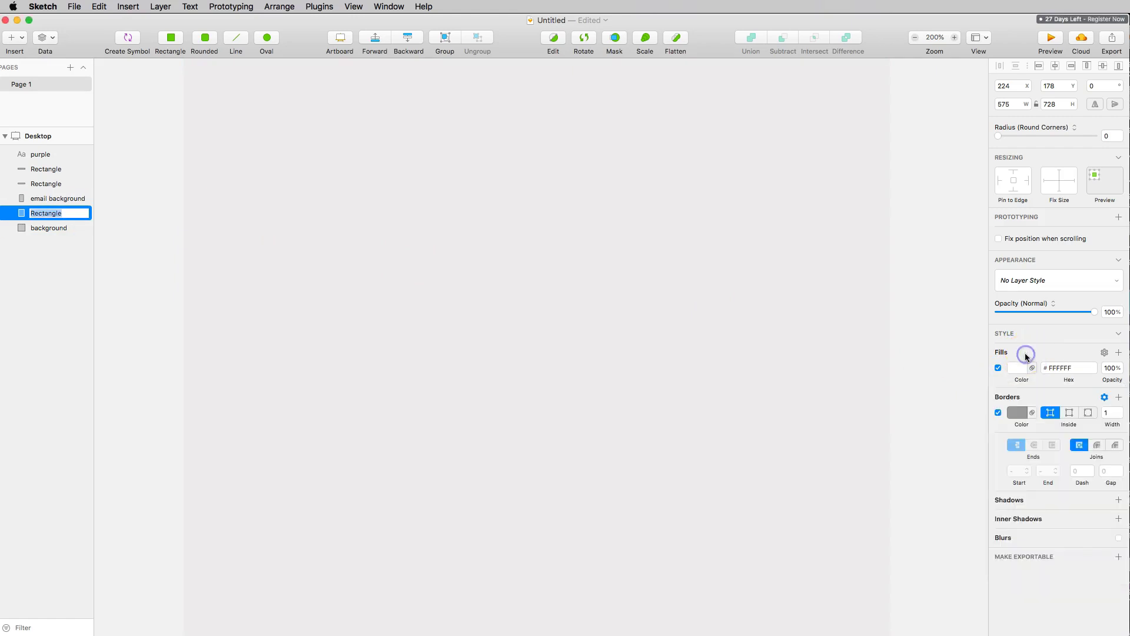
Reorder the white content rectangle's layer so it sits directly above the email background layer
{"action": "left_click", "coordinate": [14, 215]}
{"action": "left_click_drag", "start_coordinate": [15, 216], "coordinate": [15, 189]}
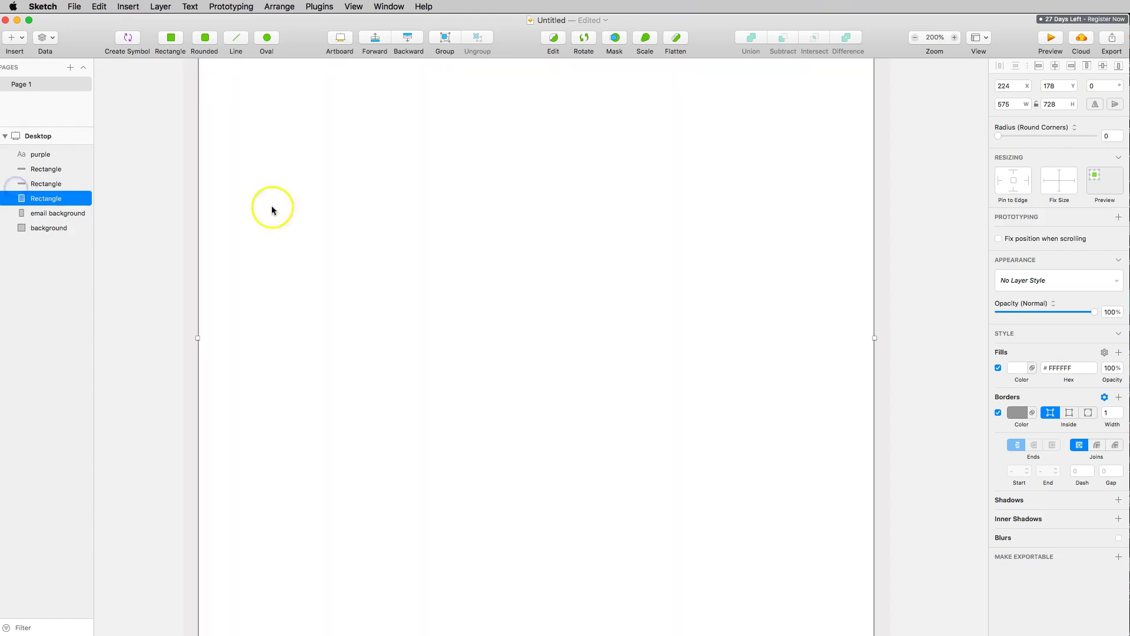
{"action": "left_click", "coordinate": [149, 261]}
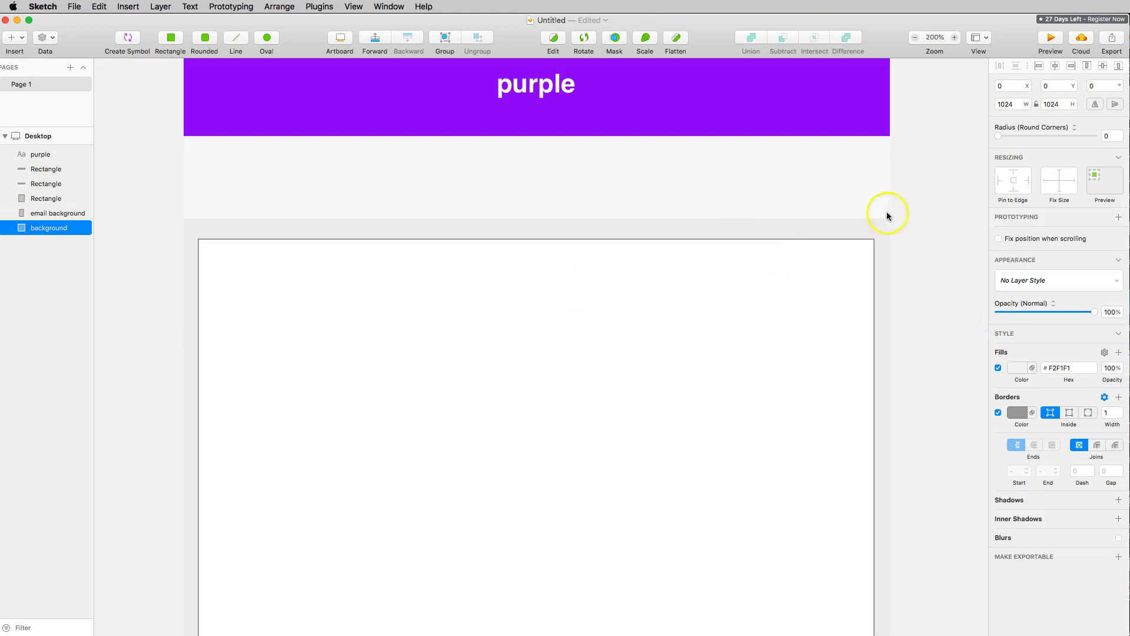
{"action": "scroll", "coordinate": [953, 213], "scroll_direction": "down", "scroll_amount": 1}
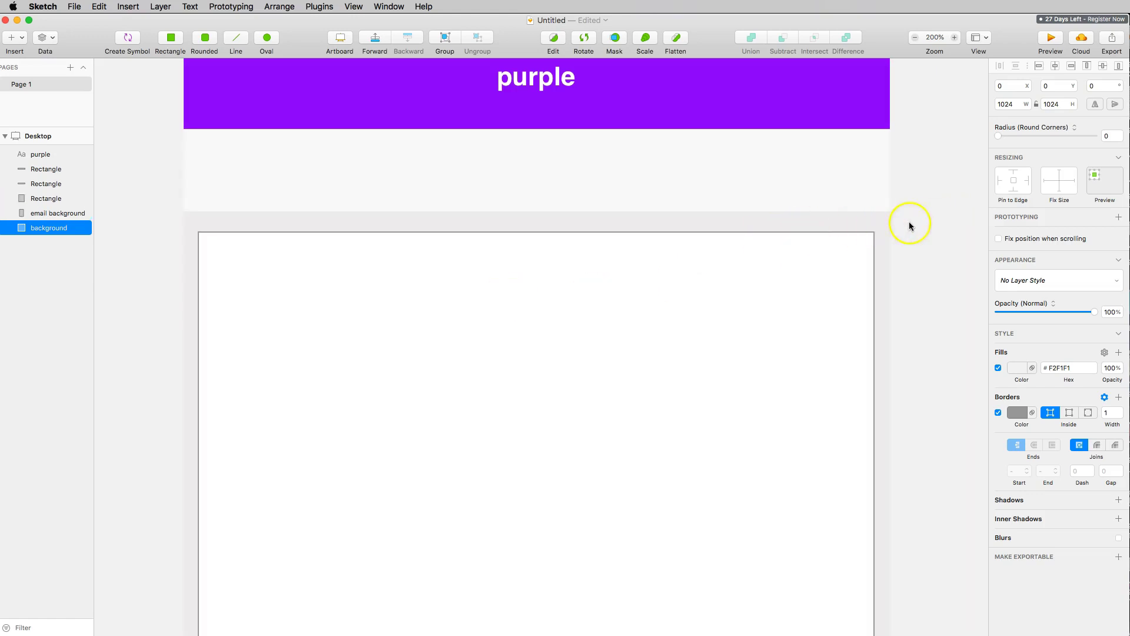
Rename the layer of the light strip beneath the purple header "sub-menu-bg"
{"action": "left_click", "coordinate": [325, 177]}
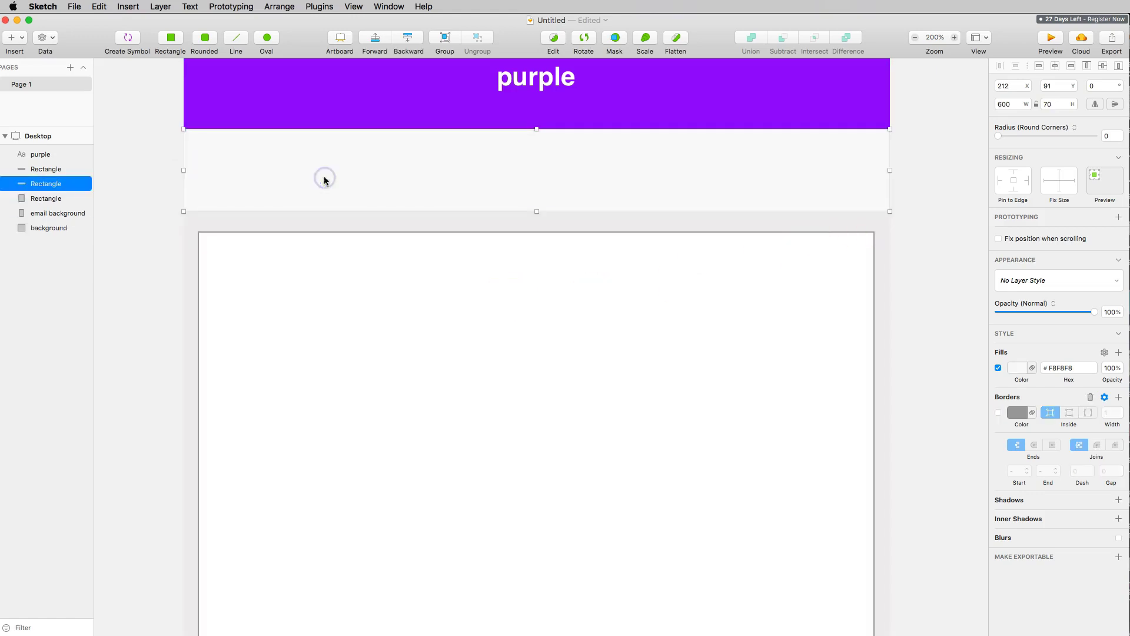
{"action": "double_click", "coordinate": [51, 187]}
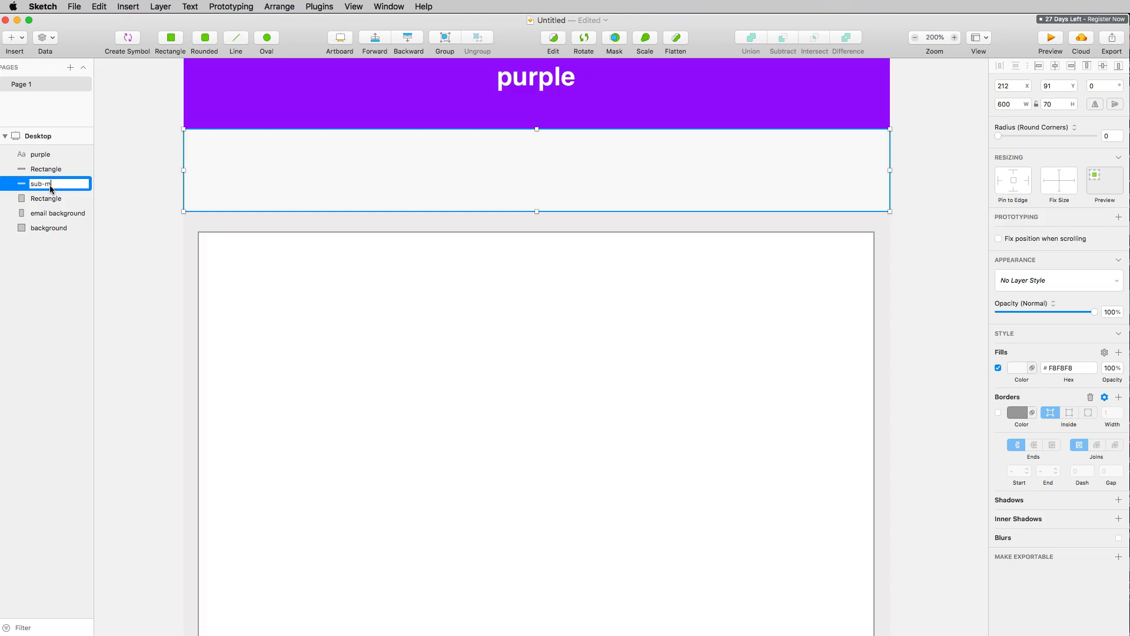
{"action": "type", "text": "sub-menu-"}
{"action": "type", "text": "bg"}
{"action": "left_click", "coordinate": [210, 202]}
{"action": "left_click", "coordinate": [472, 202]}
{"action": "scroll", "coordinate": [479, 197], "scroll_direction": "up", "scroll_amount": 1}
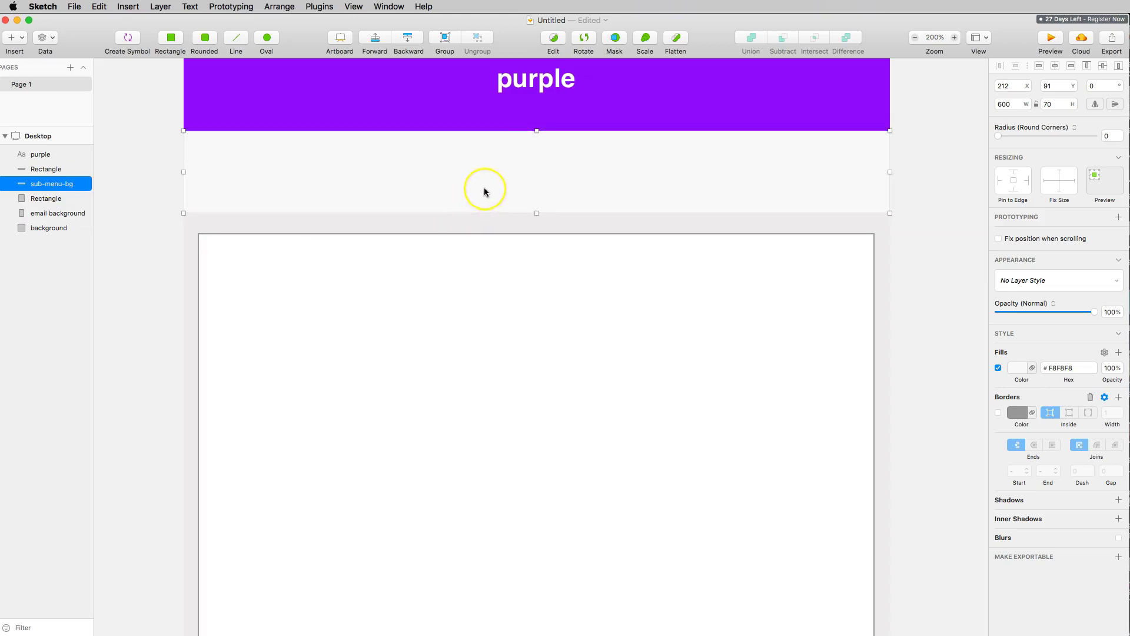
Place a text layer in the light sub-menu strip and try "Shop Mo" as the start of its text
{"action": "key", "text": "t"}
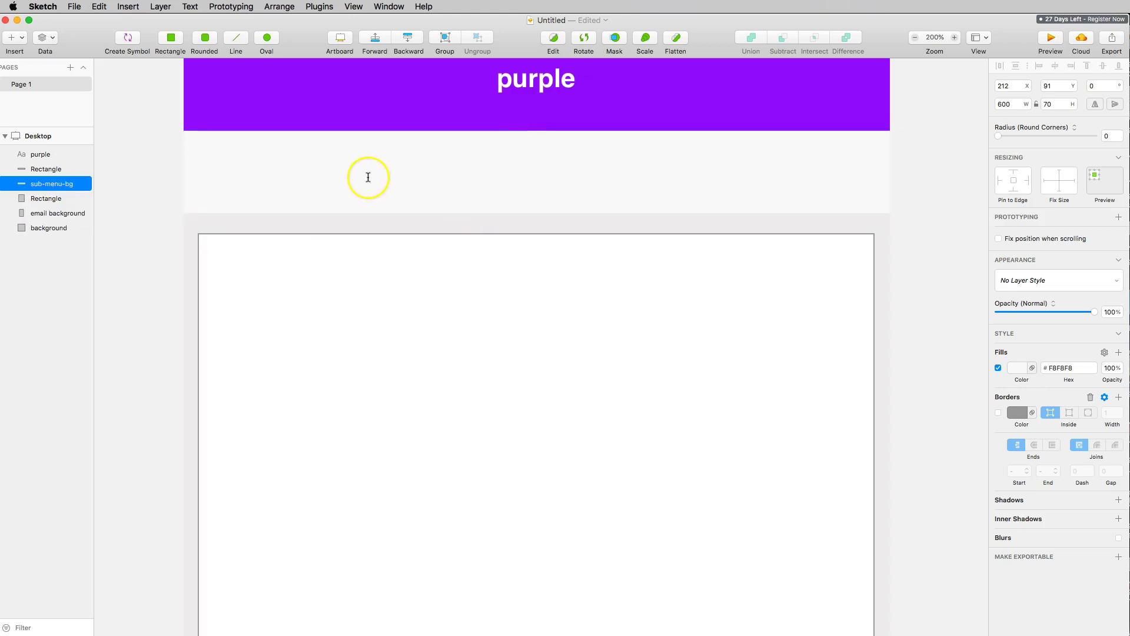
{"action": "left_click", "coordinate": [298, 172]}
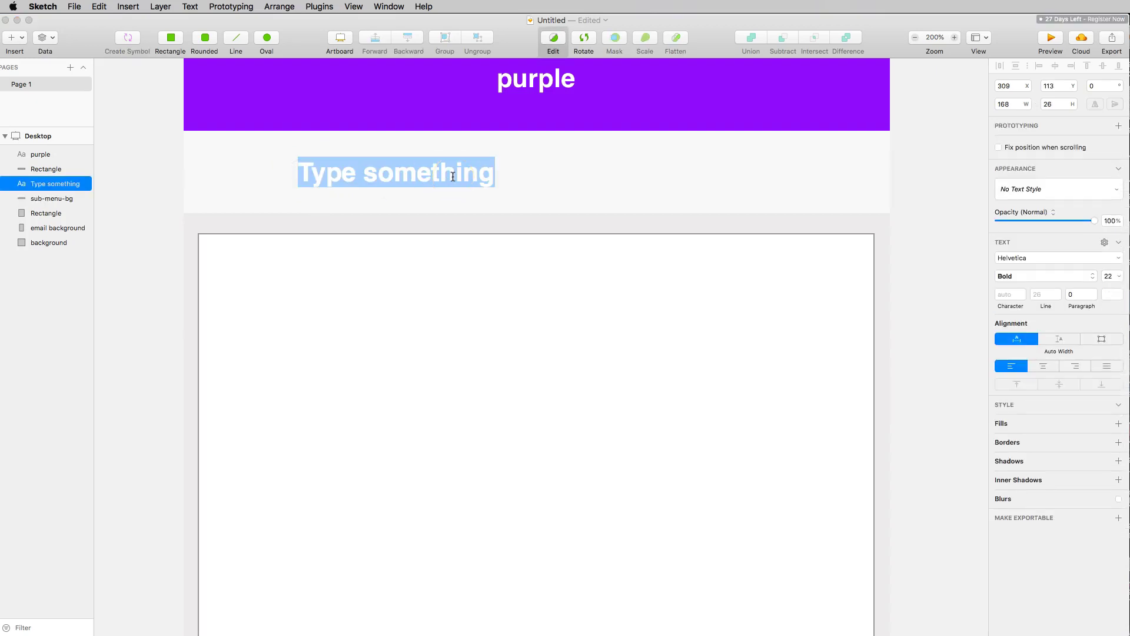
{"action": "type", "text": "Shop Mo"}
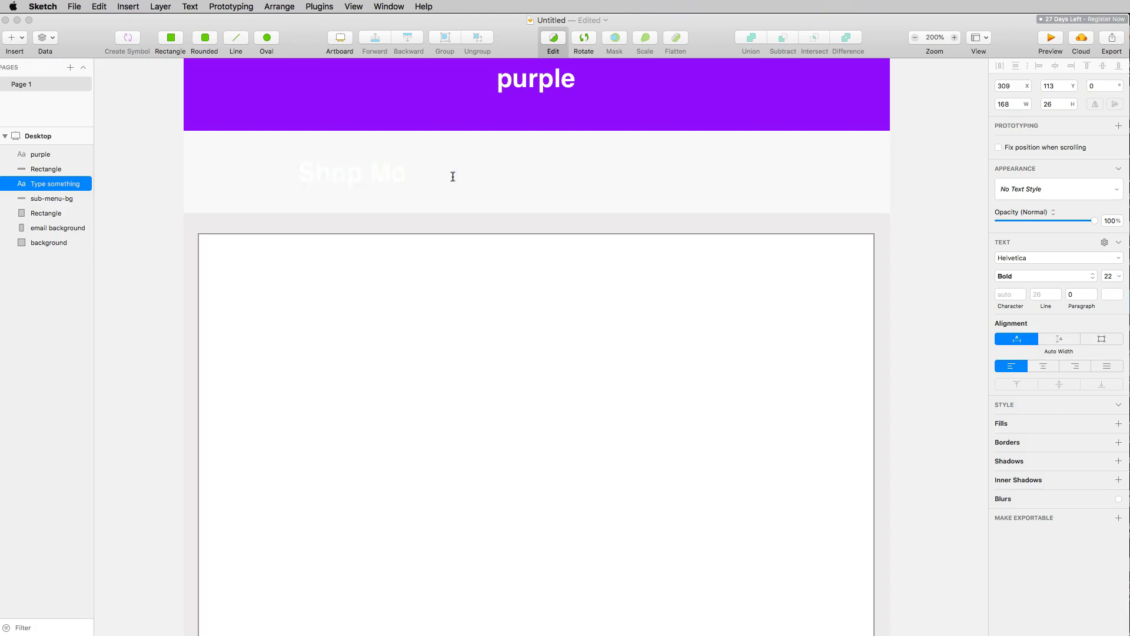
{"action": "left_click", "coordinate": [372, 177]}
Switch to Chrome and examine the product categories in the navigation of purple.com
{"action": "left_click", "coordinate": [561, 511]}
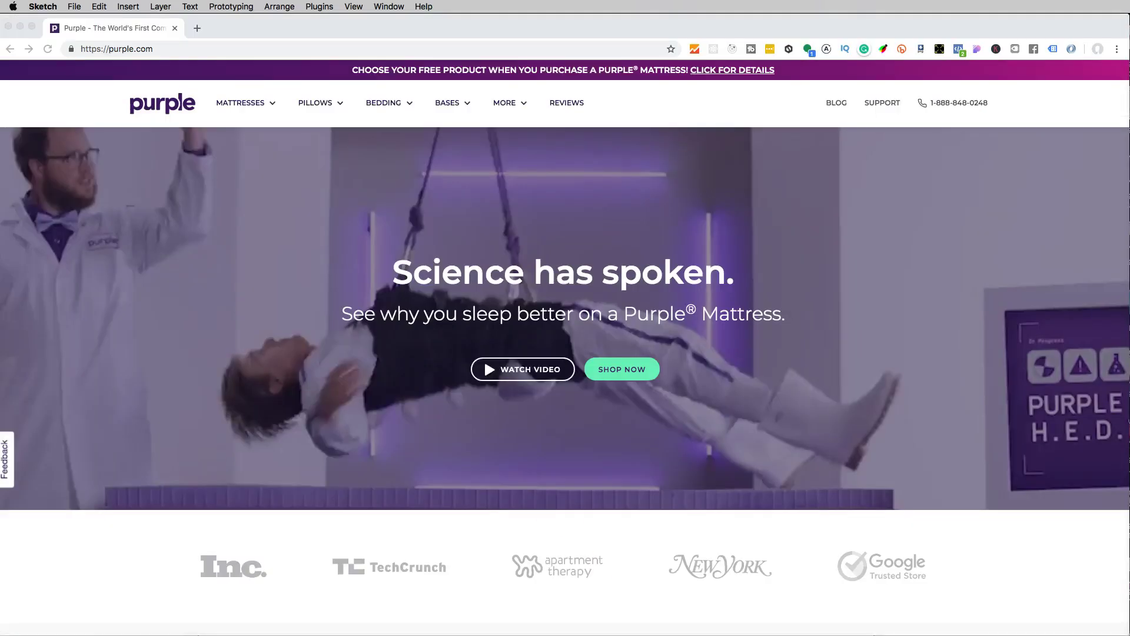
{"action": "left_click", "coordinate": [538, 171]}
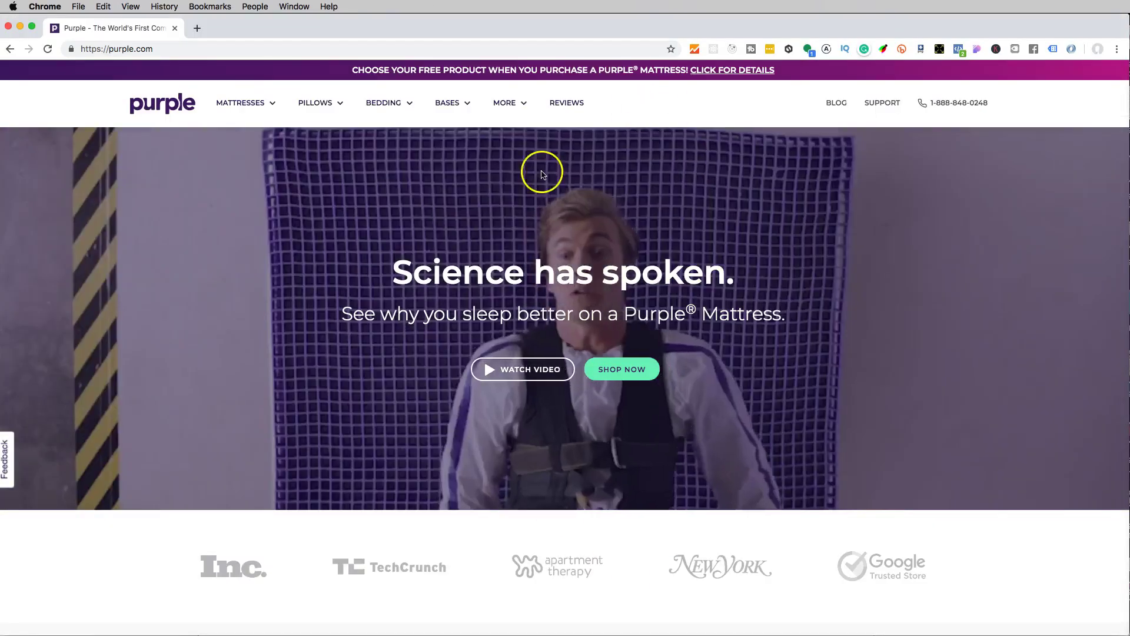
{"action": "mouse_move", "coordinate": [257, 112]}
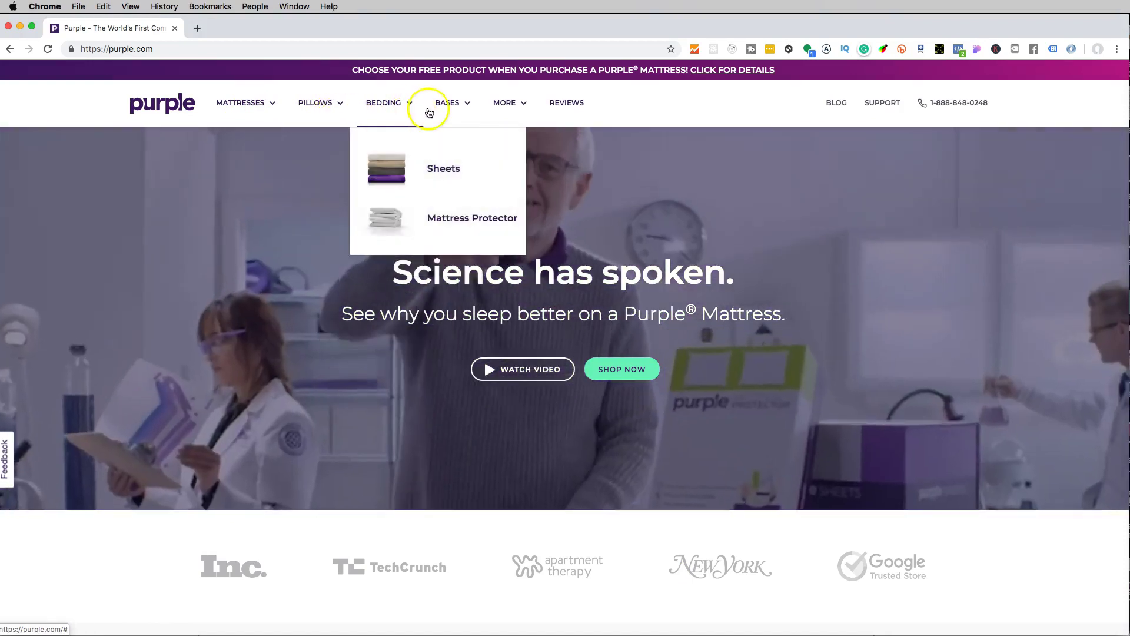
{"action": "mouse_move", "coordinate": [522, 108]}
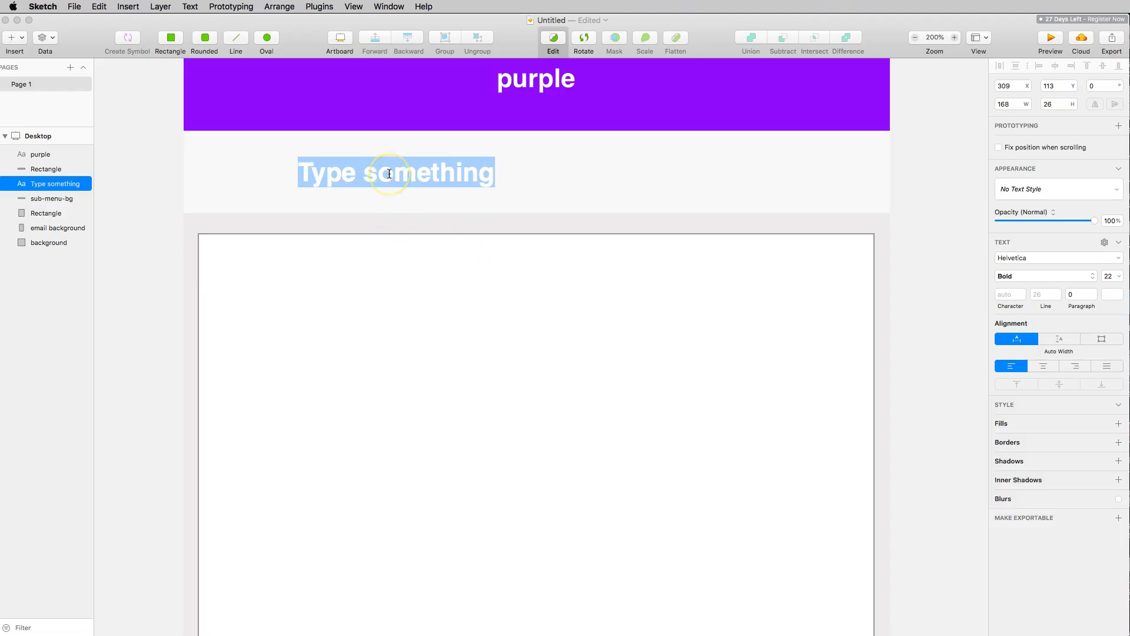
Return to Sketch and replace the sub-menu text layer's content with "Mattreses"
{"action": "type", "text": "Me"}
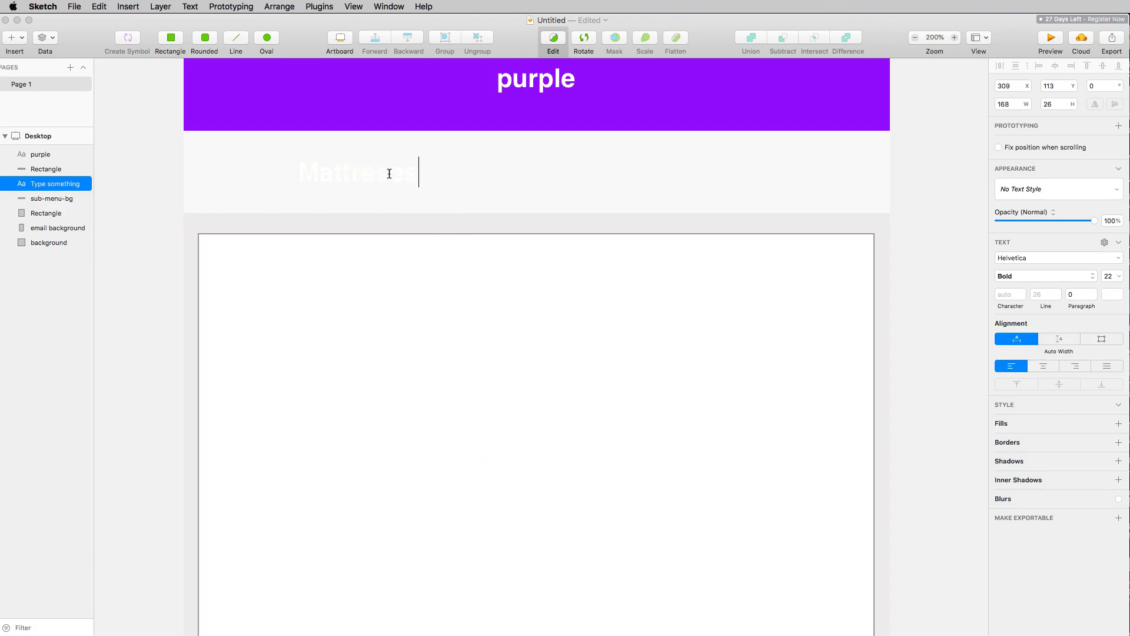
{"action": "left_click", "coordinate": [412, 207]}
{"action": "left_click", "coordinate": [421, 175]}
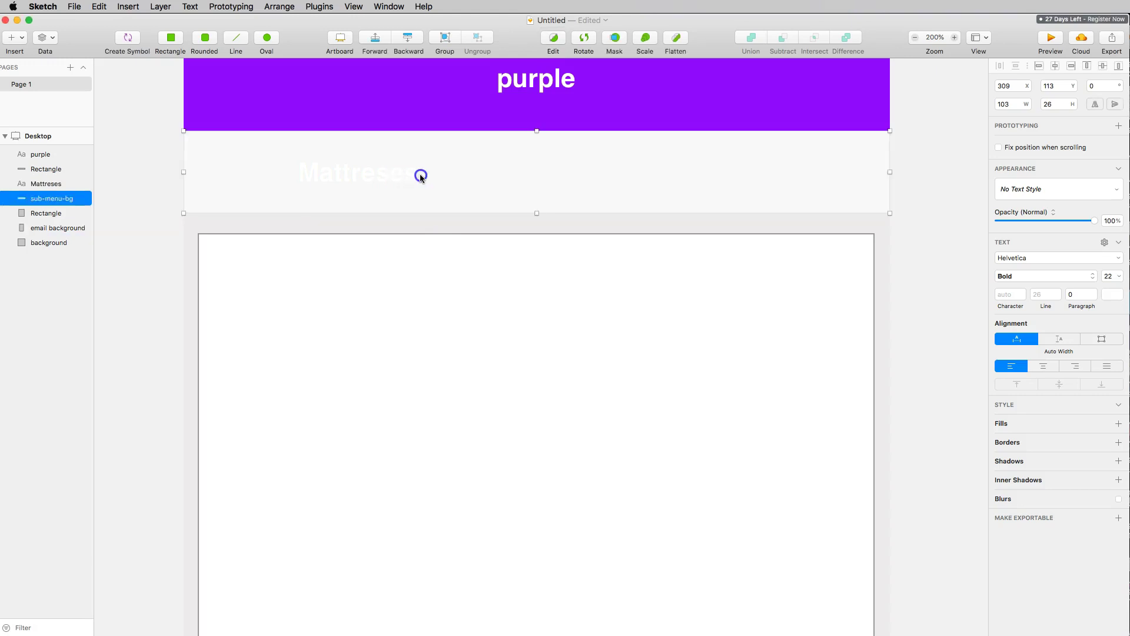
Change the "Mattreses" text colour to grey #767676
{"action": "left_click", "coordinate": [407, 174]}
{"action": "double_click", "coordinate": [404, 173]}
{"action": "key", "text": "Escape"}
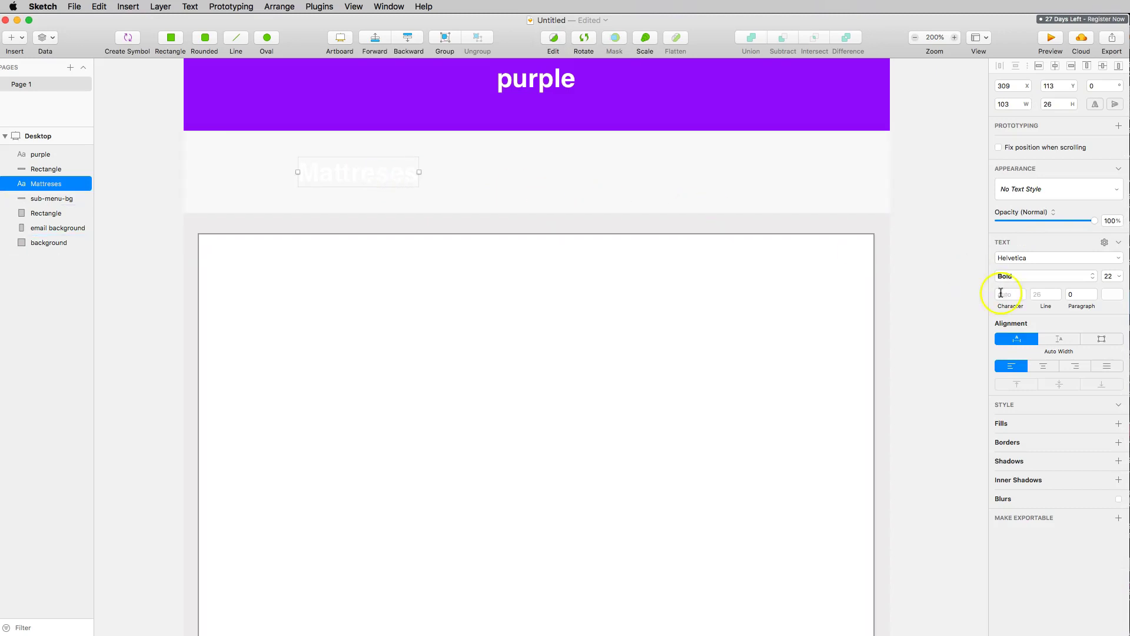
{"action": "left_click", "coordinate": [1108, 296]}
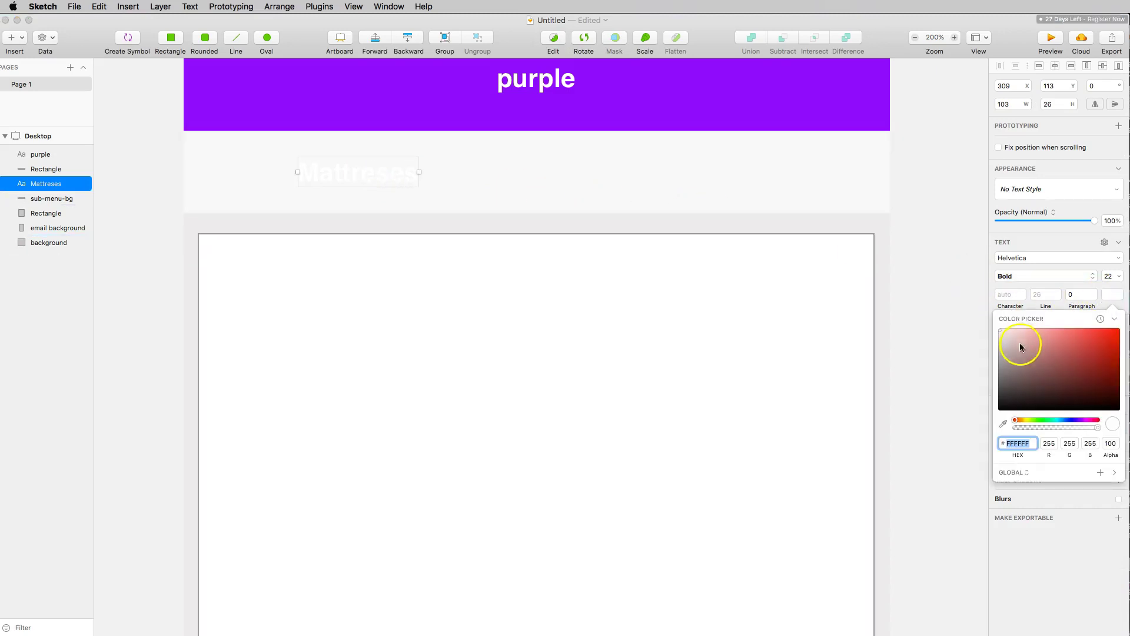
{"action": "left_click_drag", "start_coordinate": [1017, 392], "coordinate": [994, 374]}
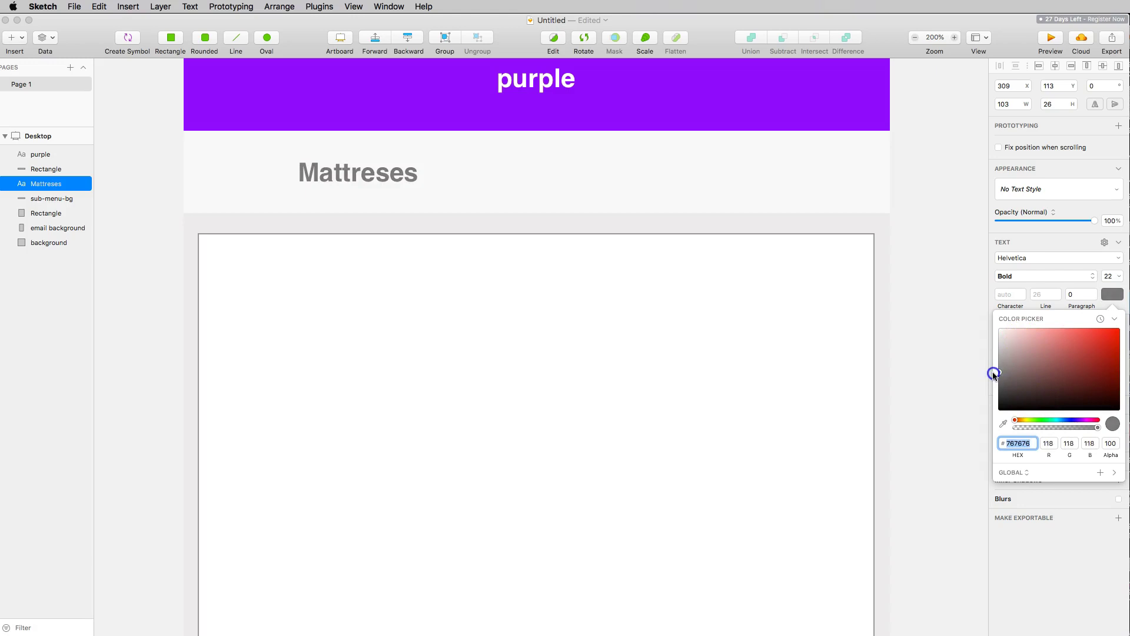
Move the "Mattreses" text left within the strip to X 224, aligned with the content rectangle's left edge
{"action": "left_click", "coordinate": [444, 169]}
{"action": "left_click", "coordinate": [376, 172]}
{"action": "left_click_drag", "start_coordinate": [384, 176], "coordinate": [296, 174]}
{"action": "left_click", "coordinate": [453, 221]}
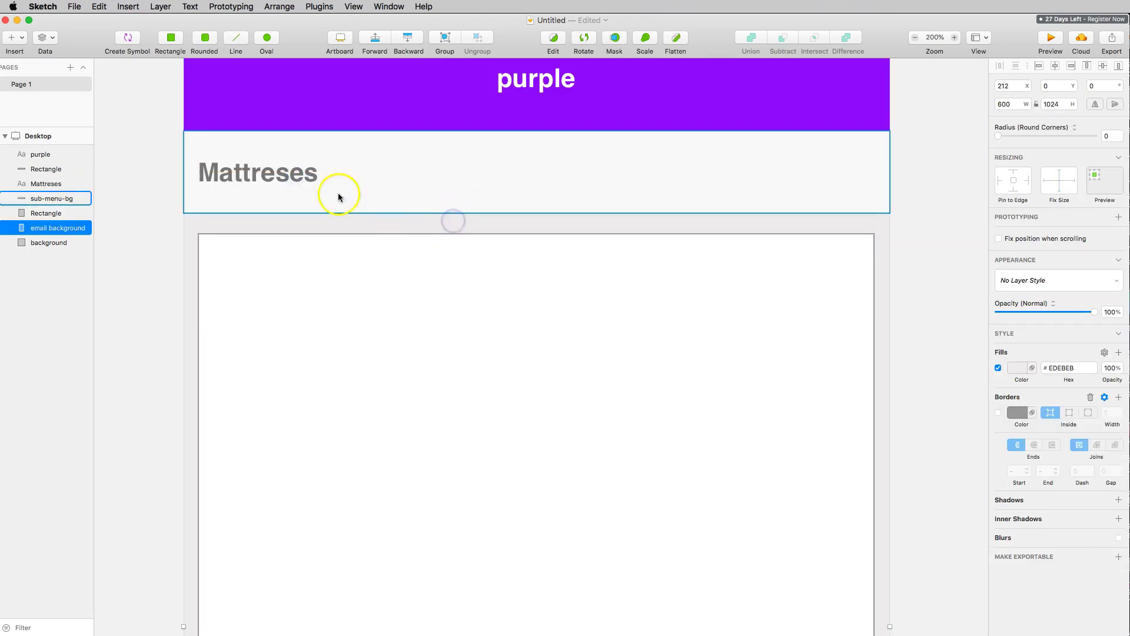
Create a new text style named "sub-link" from the "Mattreses" text
{"action": "left_click", "coordinate": [280, 174]}
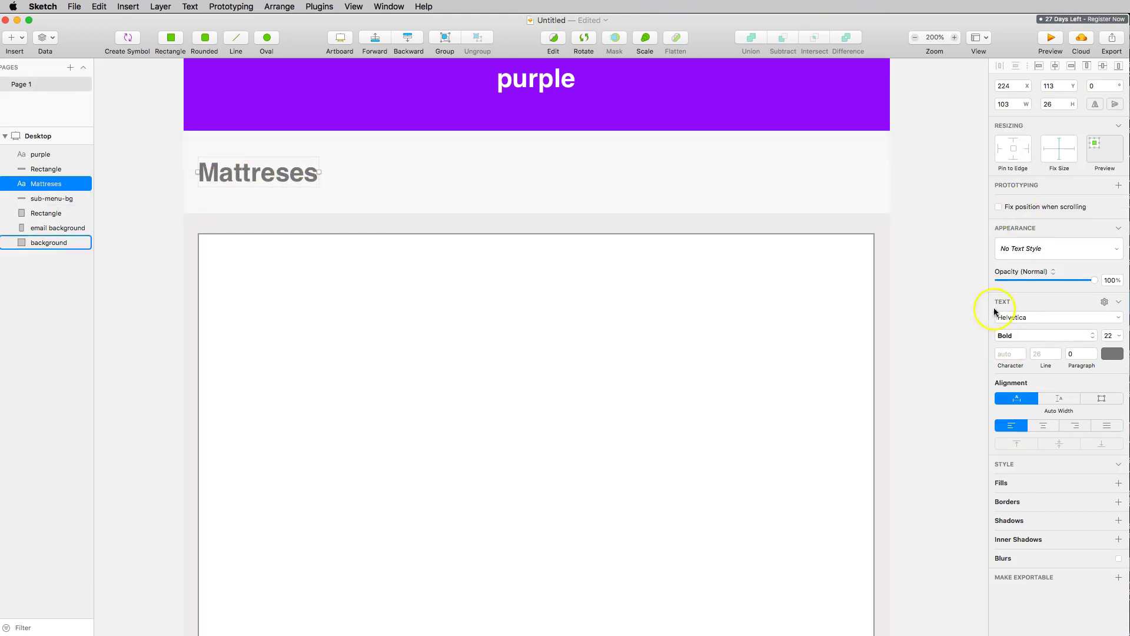
{"action": "left_click", "coordinate": [1086, 250]}
{"action": "left_click", "coordinate": [1046, 262]}
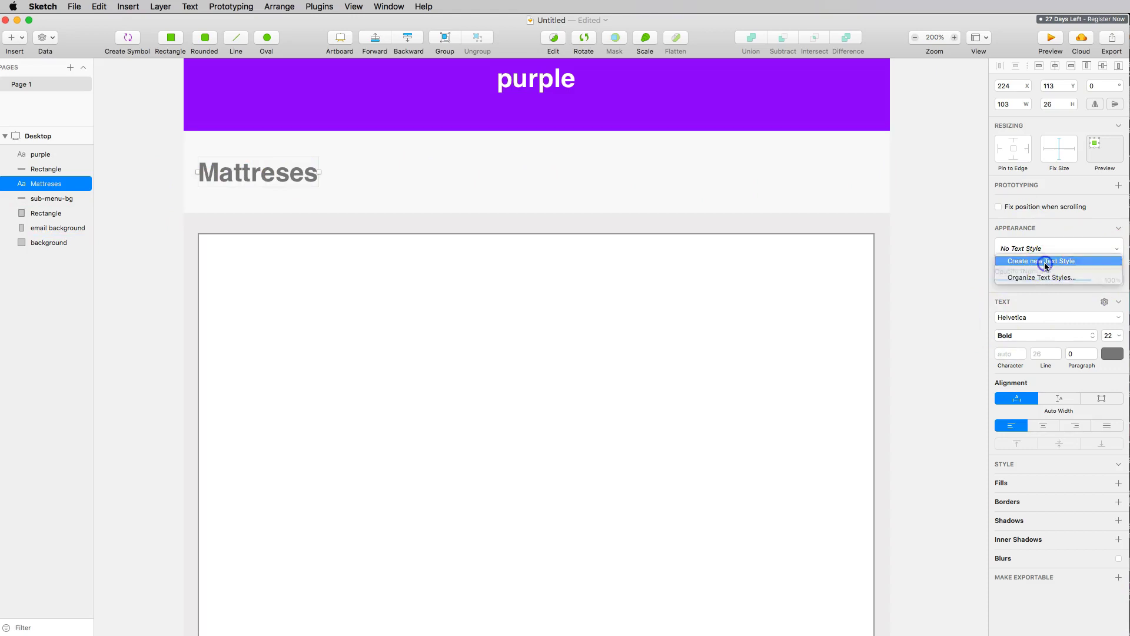
{"action": "type", "text": "L"}
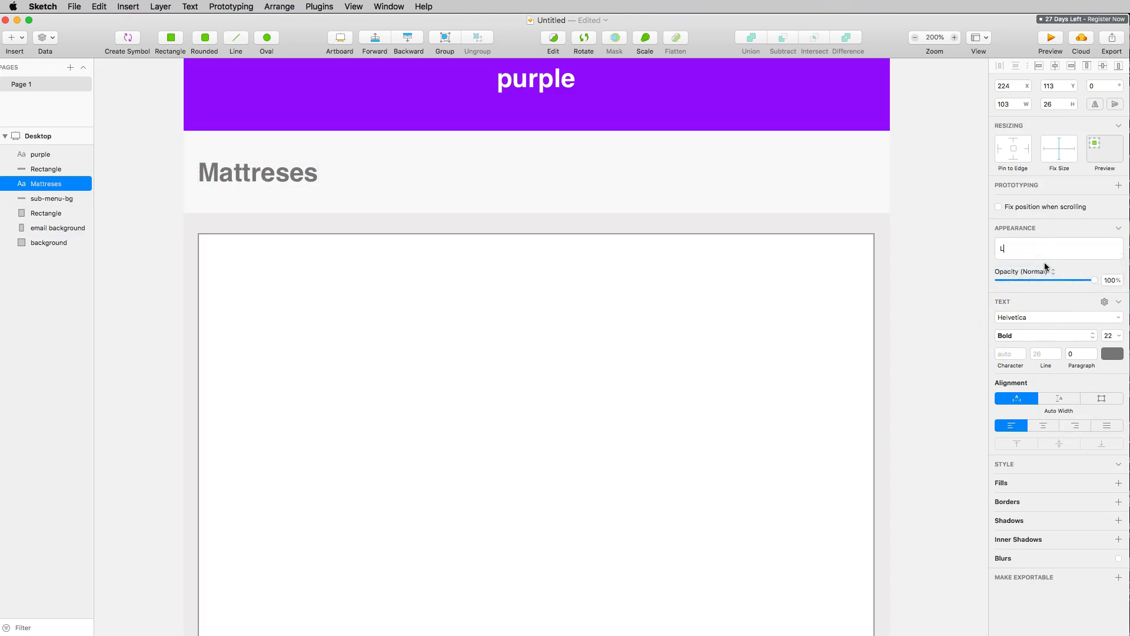
{"action": "type", "text": "sub-lin"}
{"action": "key", "text": "Return"}
Duplicate the "Mattreses" text and place the copy to its right on the same line at X 368
{"action": "left_click", "coordinate": [285, 175]}
{"action": "key", "text": "super+d"}
{"action": "left_click", "coordinate": [272, 176]}
{"action": "left_click_drag", "start_coordinate": [295, 175], "coordinate": [441, 171]}
{"action": "left_click", "coordinate": [241, 169]}
{"action": "left_click", "coordinate": [497, 171]}
{"action": "left_click", "coordinate": [471, 172]}
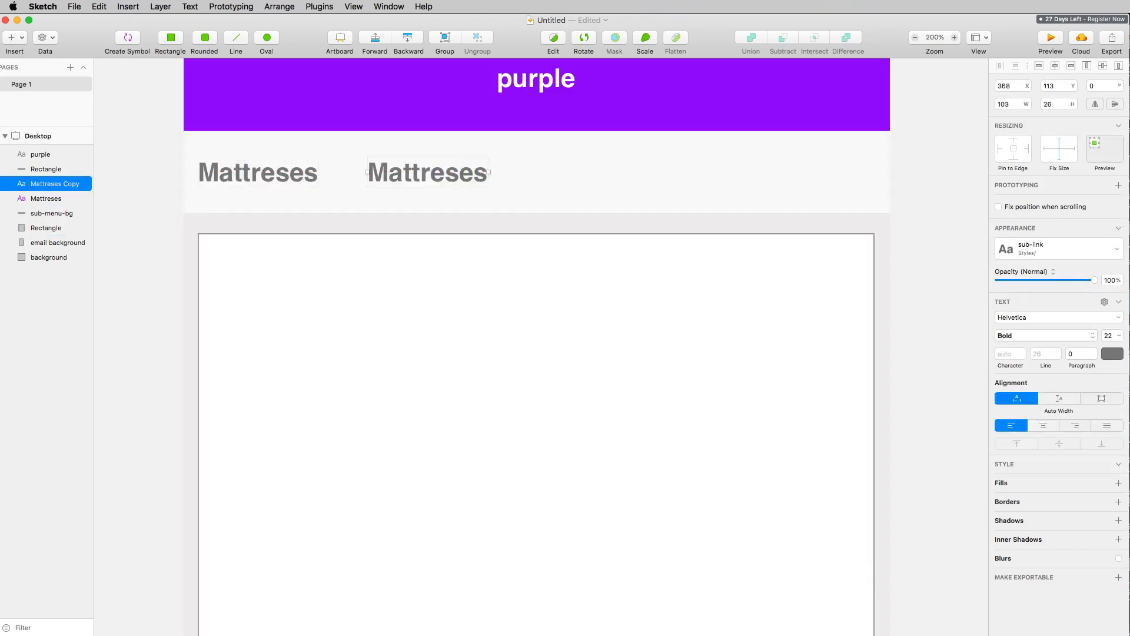
Switch back to Chrome and check the Purple site's navigation for the category following Mattresses
{"action": "key", "text": "super+Tab"}
{"action": "mouse_move", "coordinate": [288, 111]}
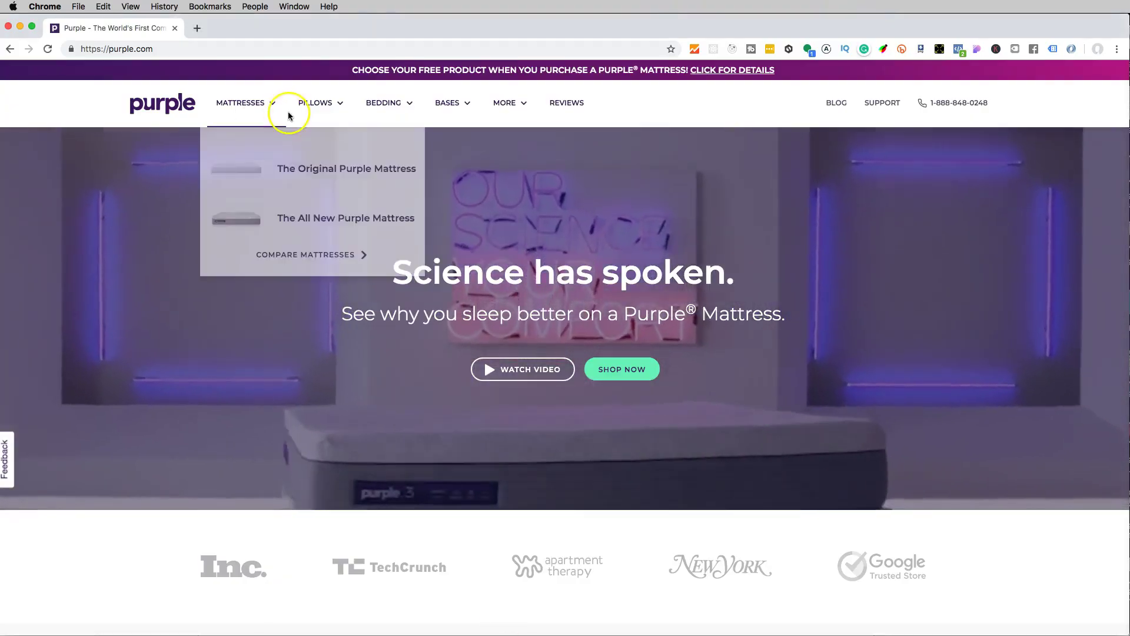